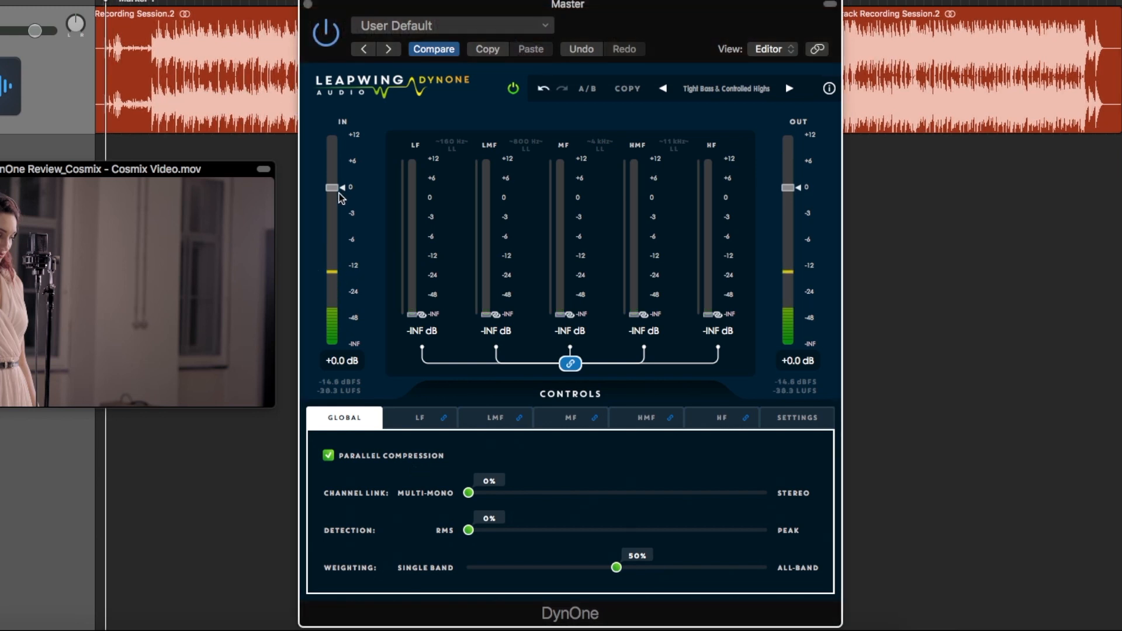
# Try the input fader, raise the linked band faders to about 0 dB and return them to -INF dB
pyautogui.moveTo(337, 191)
pyautogui.mouseDown()
pyautogui.moveTo(336, 268)
pyautogui.moveTo(359, 190)
pyautogui.mouseUp()
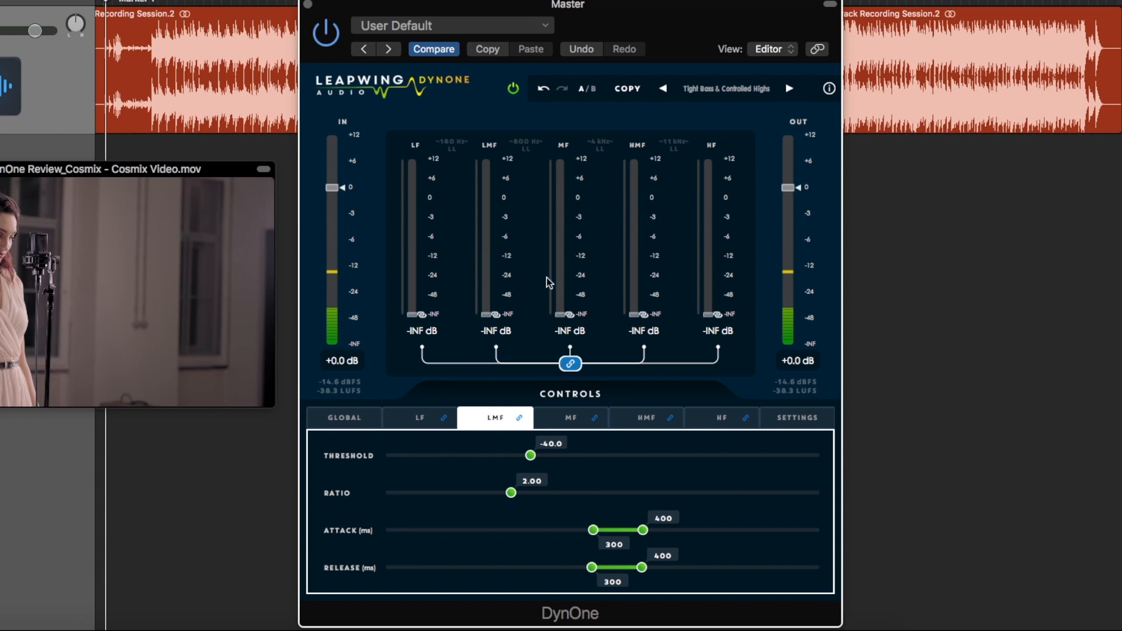
pyautogui.moveTo(419, 315); pyautogui.dragTo(437, 183)
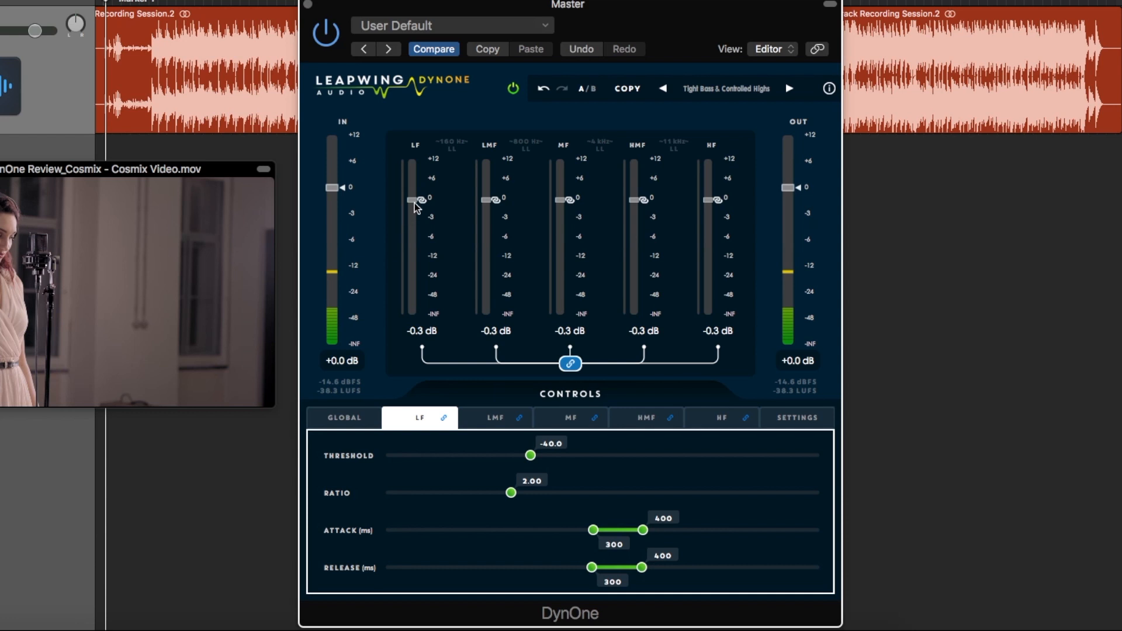
pyautogui.moveTo(415, 201); pyautogui.dragTo(416, 315)
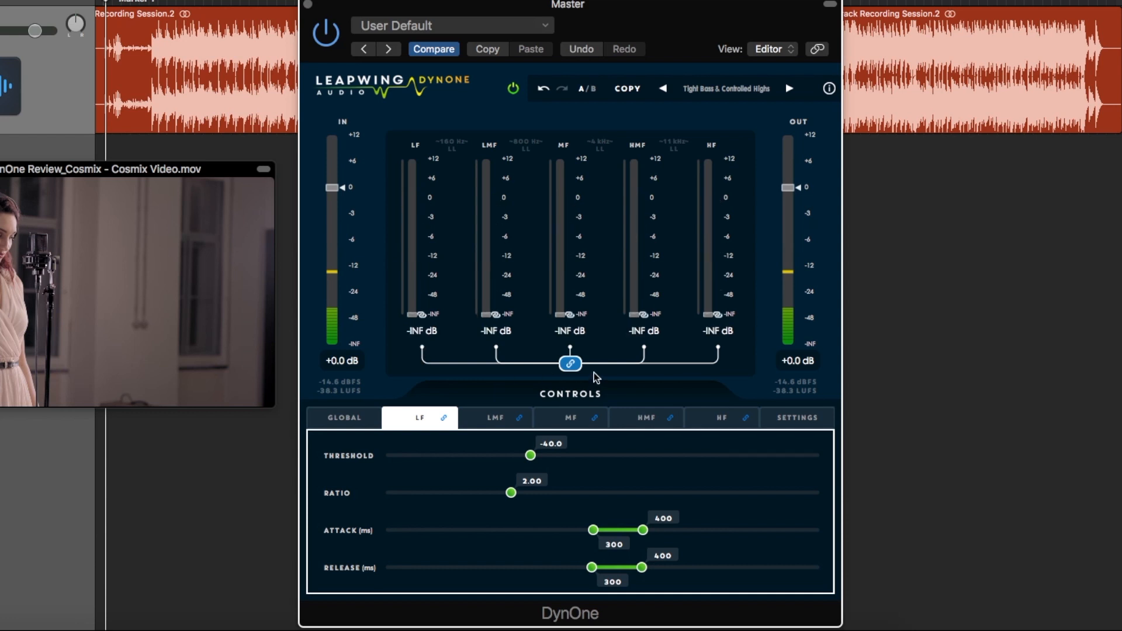
# Unlink the five bands and try moving an individual band fader and the output fader
pyautogui.click(570, 364)
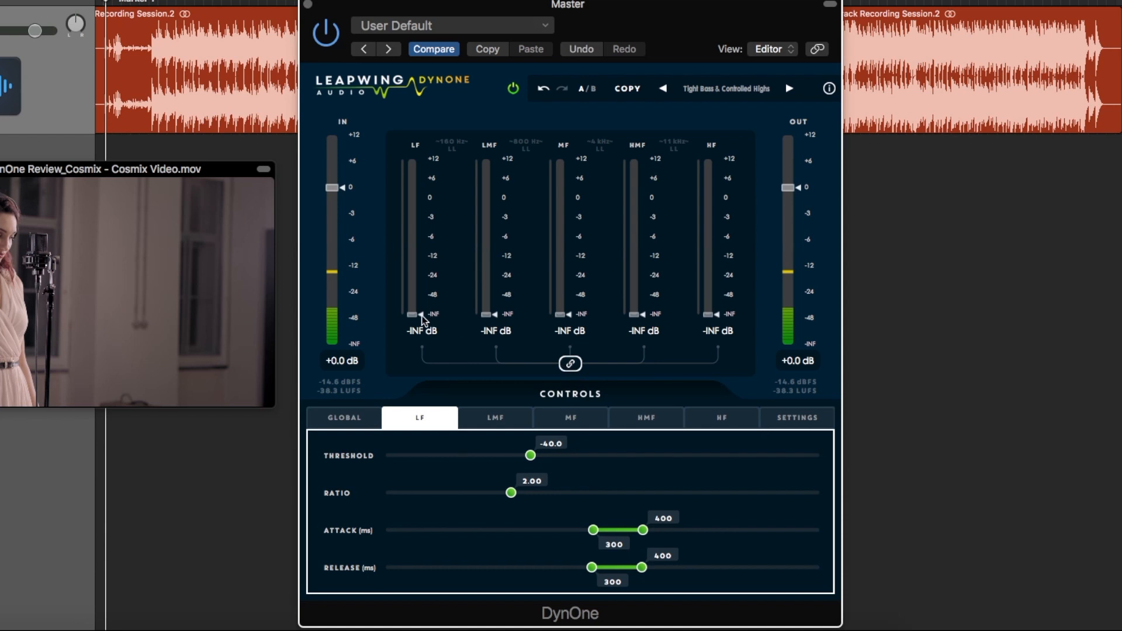
pyautogui.moveTo(419, 268); pyautogui.dragTo(529, 333)
pyautogui.click(570, 364)
pyautogui.click(570, 364)
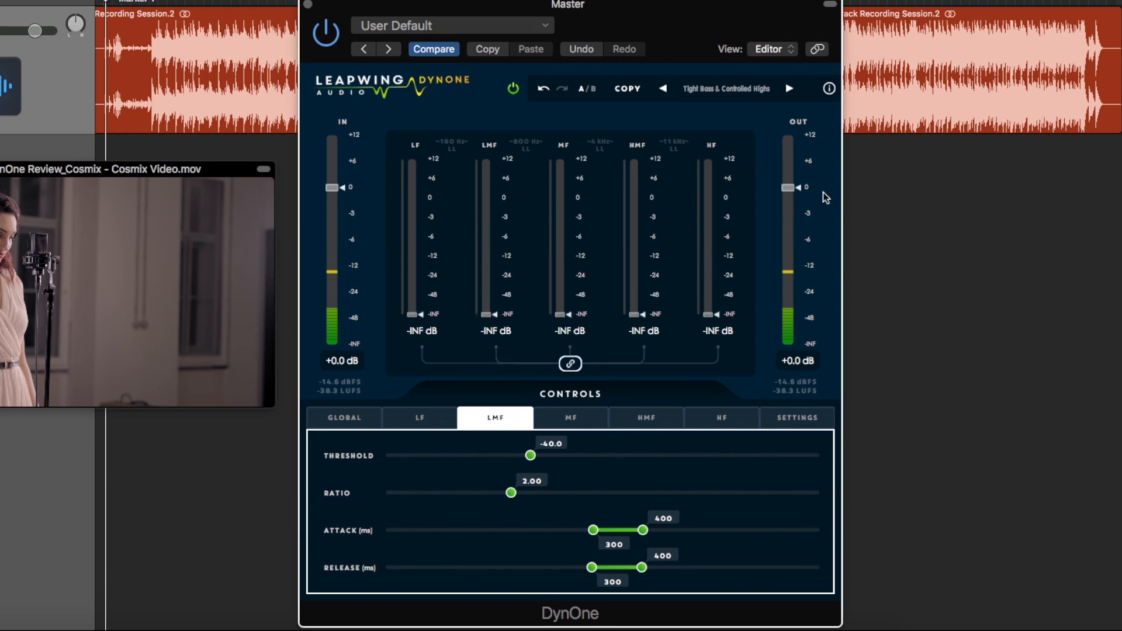
pyautogui.moveTo(788, 187); pyautogui.dragTo(822, 189)
# Configure the global controls with parallel compression off, Channel Link at 100% and Weighting at 51%
pyautogui.click(355, 419)
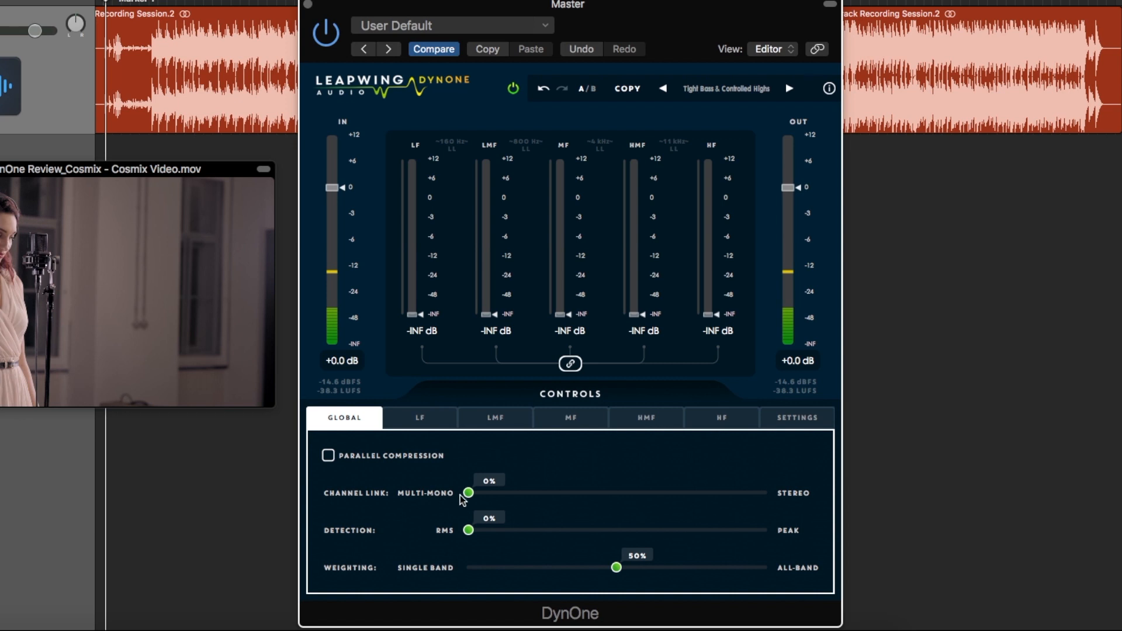
pyautogui.moveTo(469, 493); pyautogui.dragTo(809, 486)
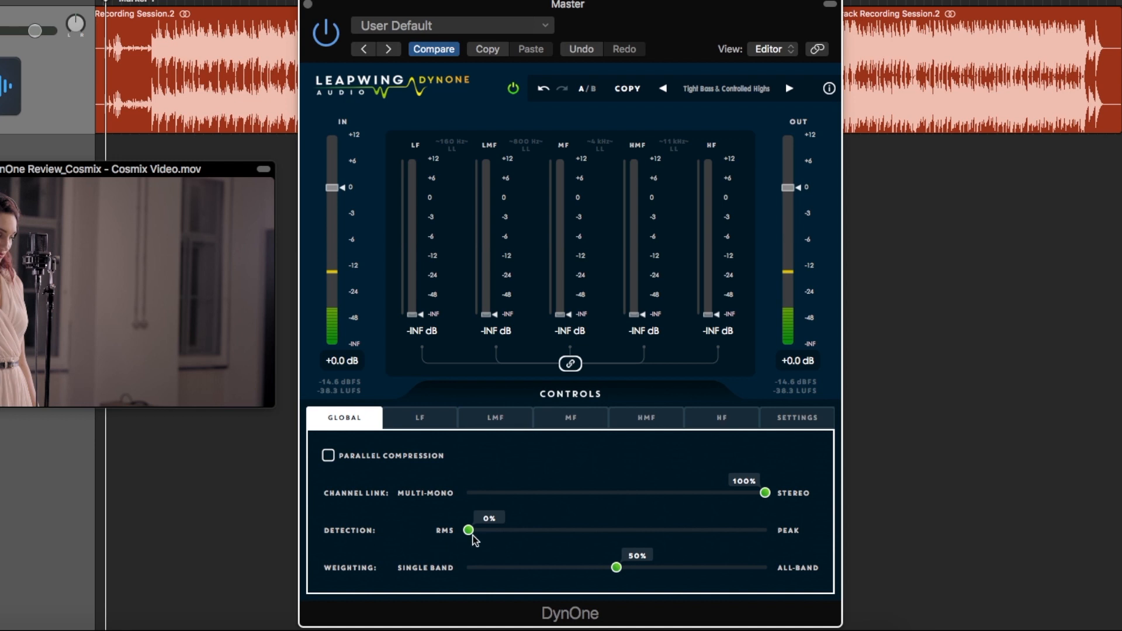
pyautogui.moveTo(468, 530); pyautogui.dragTo(431, 533)
pyautogui.moveTo(616, 567)
pyautogui.mouseDown()
pyautogui.moveTo(776, 569)
pyautogui.moveTo(472, 569)
pyautogui.moveTo(621, 574)
pyautogui.mouseUp()
# Look through the compression controls of the LF, LMF, MF, HMF and HF bands
pyautogui.click(421, 413)
pyautogui.click(485, 416)
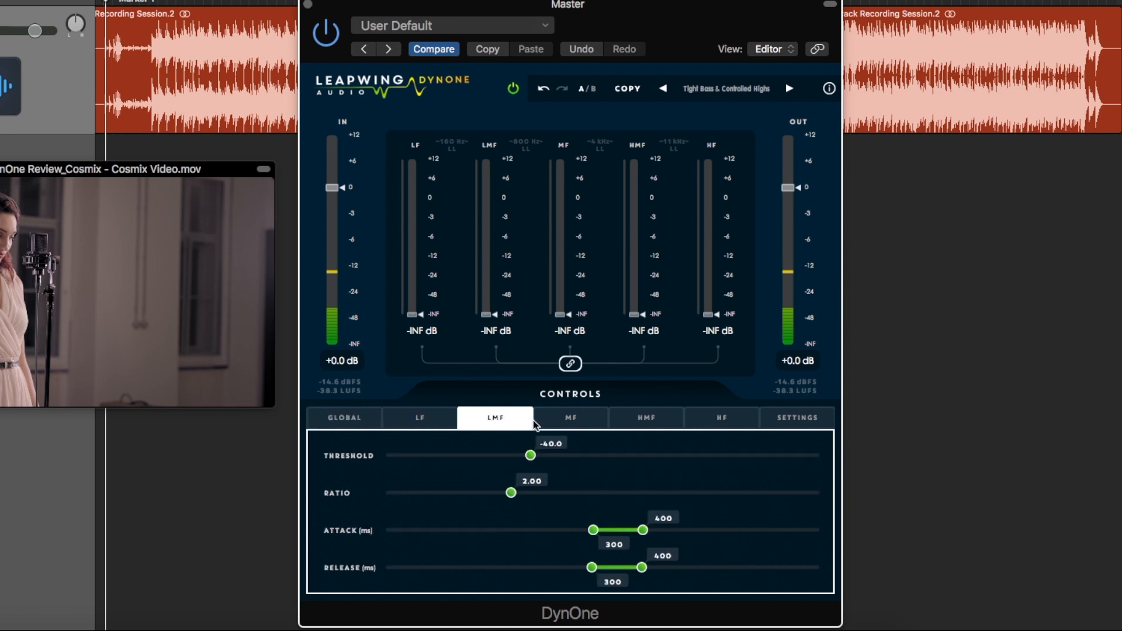
pyautogui.click(568, 417)
pyautogui.click(654, 422)
pyautogui.click(721, 420)
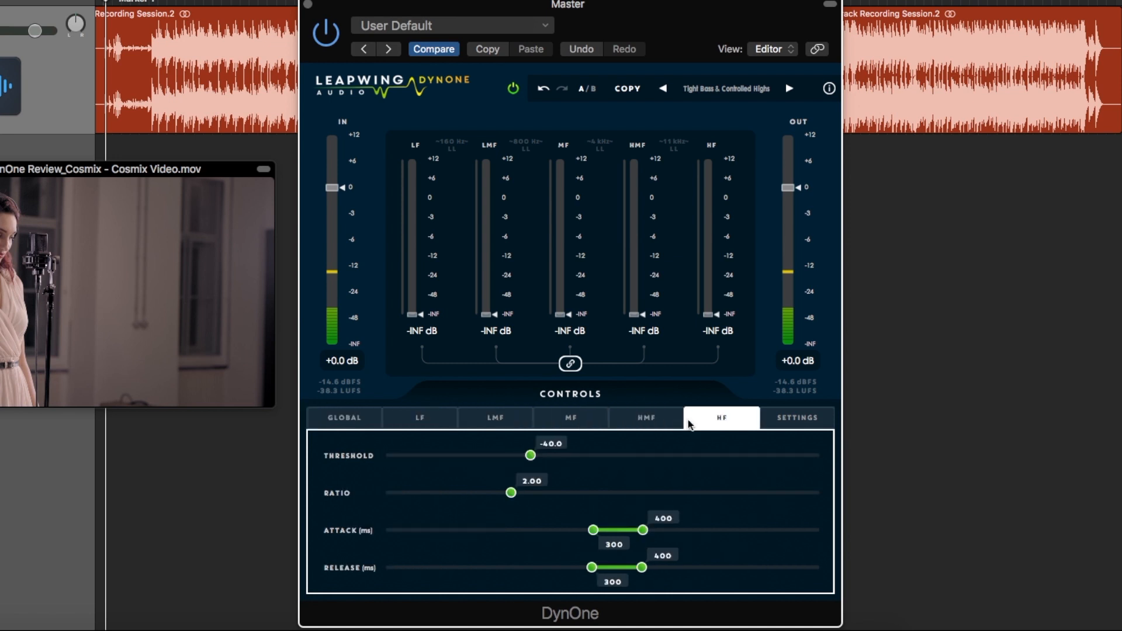
pyautogui.click(425, 419)
# Link all bands and set their shared threshold to -52.3 from the LF band and to -25.5 from the HMF band
pyautogui.click(570, 363)
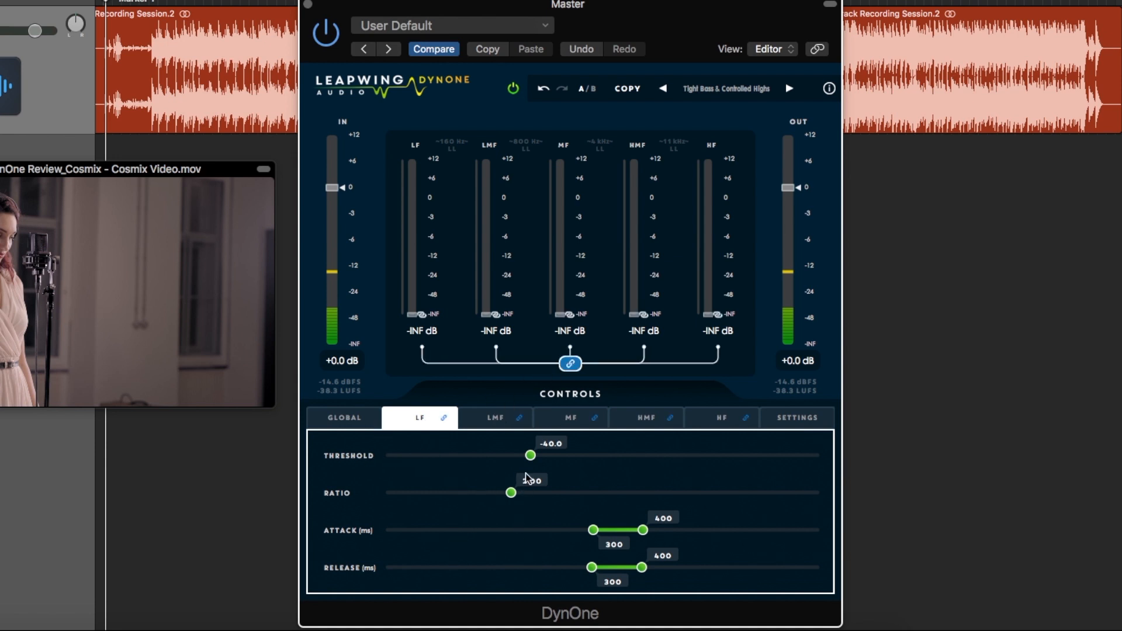
pyautogui.moveTo(530, 455); pyautogui.dragTo(438, 458)
pyautogui.click(496, 417)
pyautogui.click(559, 421)
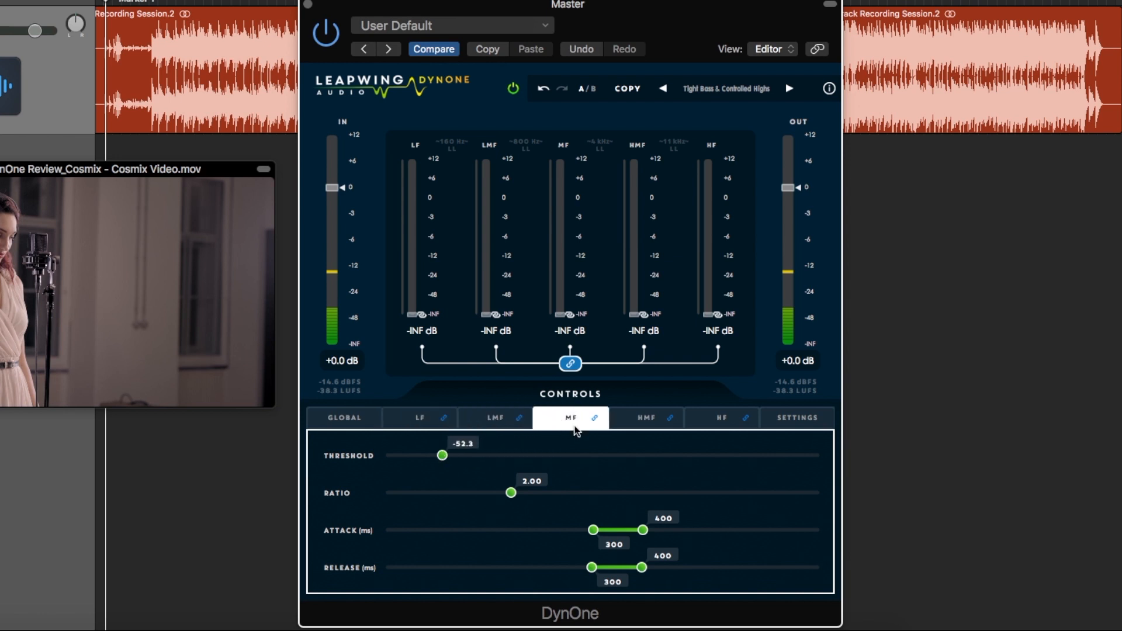
pyautogui.click(648, 419)
pyautogui.moveTo(452, 455); pyautogui.dragTo(633, 462)
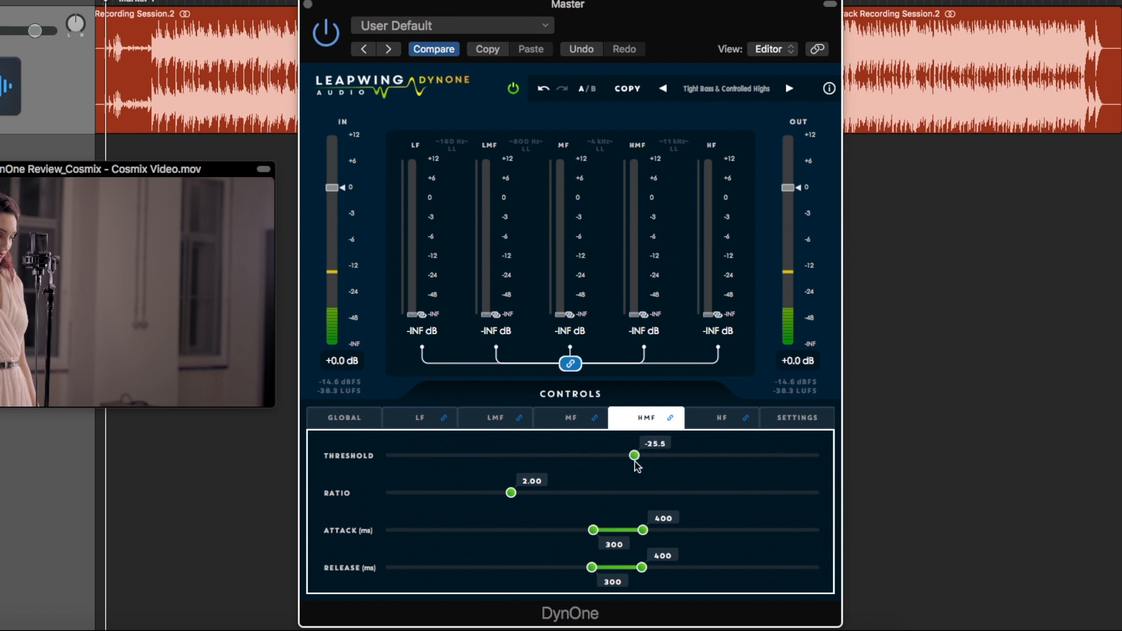
# Unlink the bands and give them individual compression: HMF threshold -46.8 and ratio 7.70, and a higher MF ratio
pyautogui.click(571, 364)
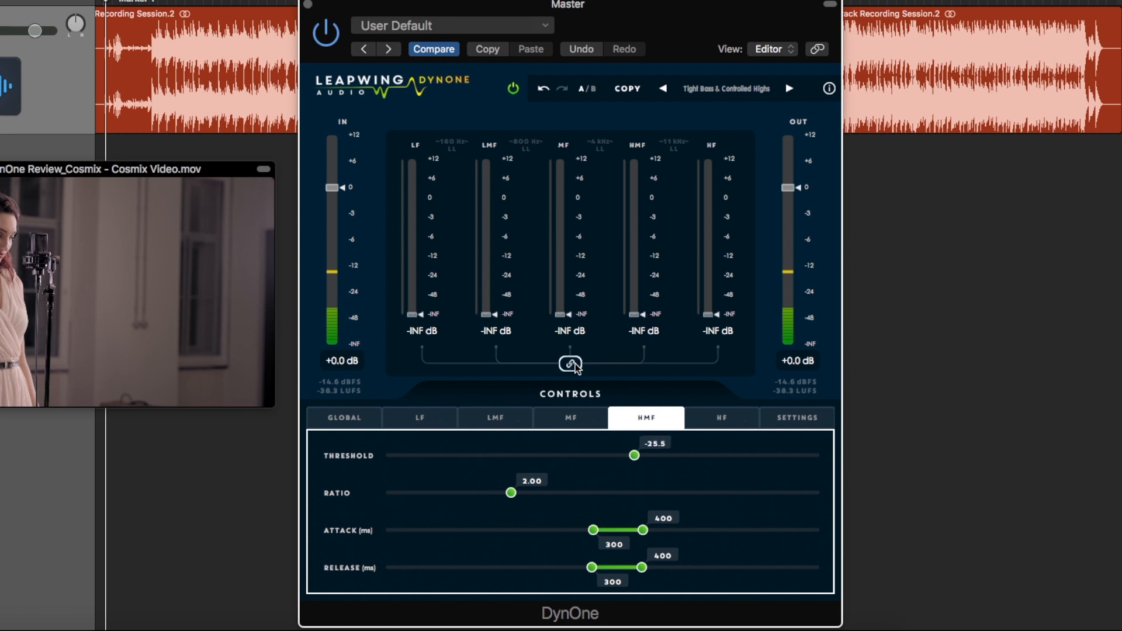
pyautogui.moveTo(634, 455); pyautogui.dragTo(481, 456)
pyautogui.moveTo(510, 492); pyautogui.dragTo(657, 493)
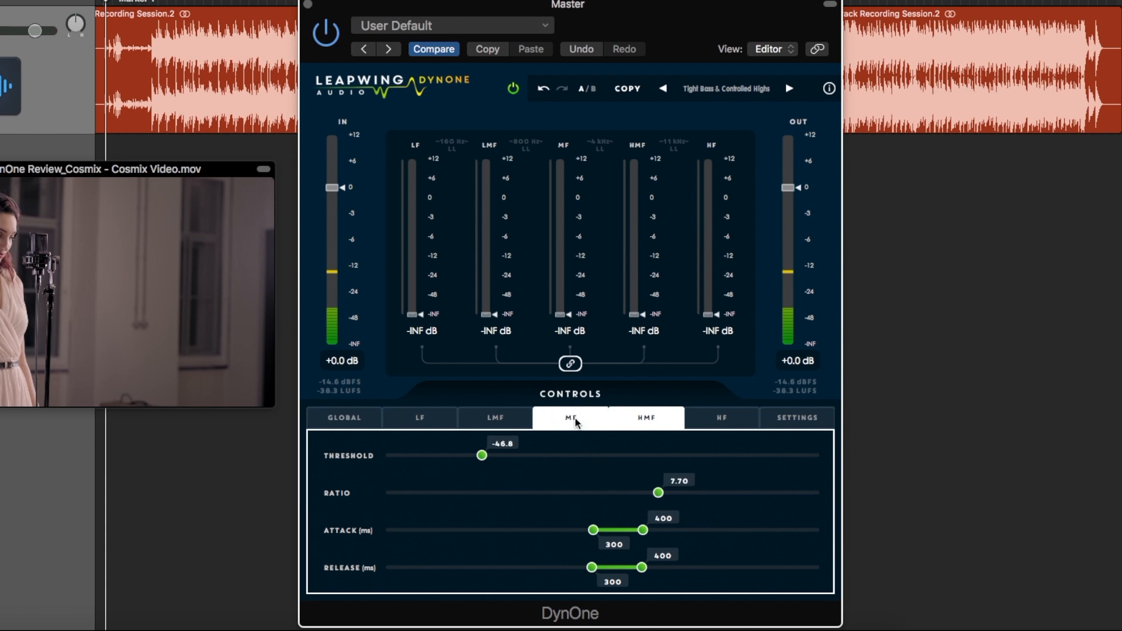
pyautogui.click(575, 418)
pyautogui.moveTo(520, 491); pyautogui.dragTo(724, 490)
pyautogui.click(653, 416)
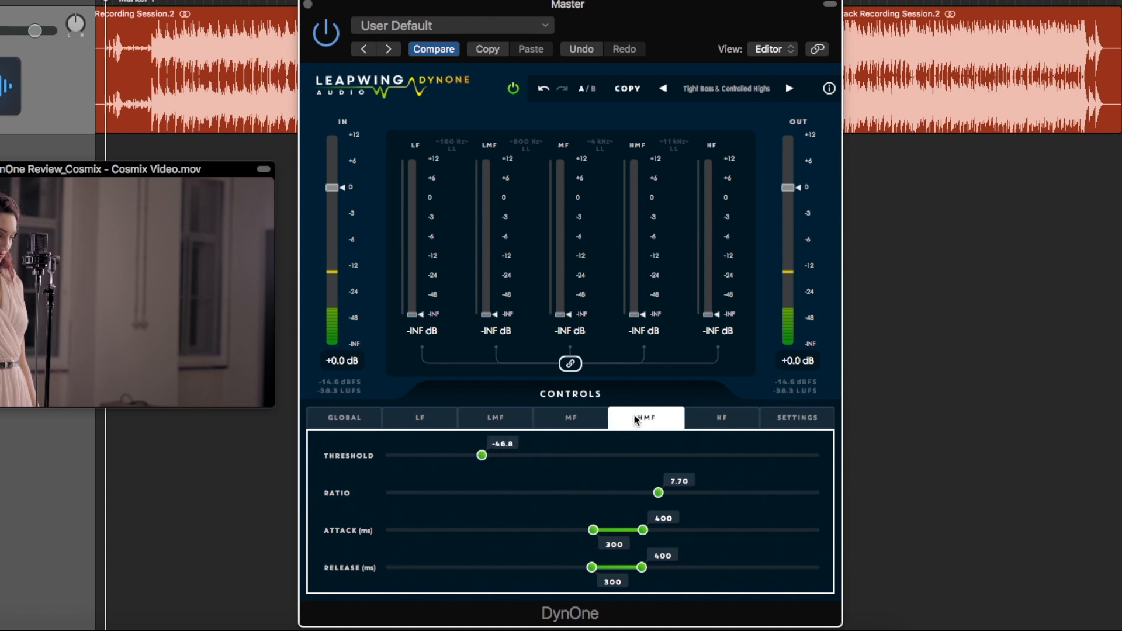
# Check the crossover filter and band auto gain settings, and recall the plug-in's default settings
pyautogui.click(798, 419)
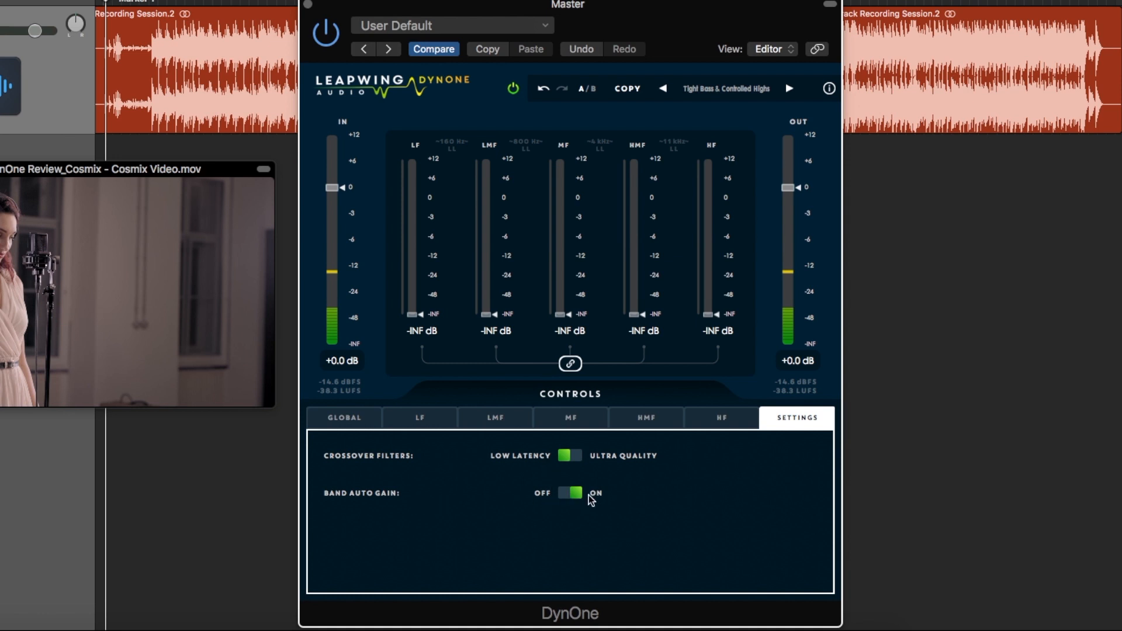
pyautogui.click(359, 421)
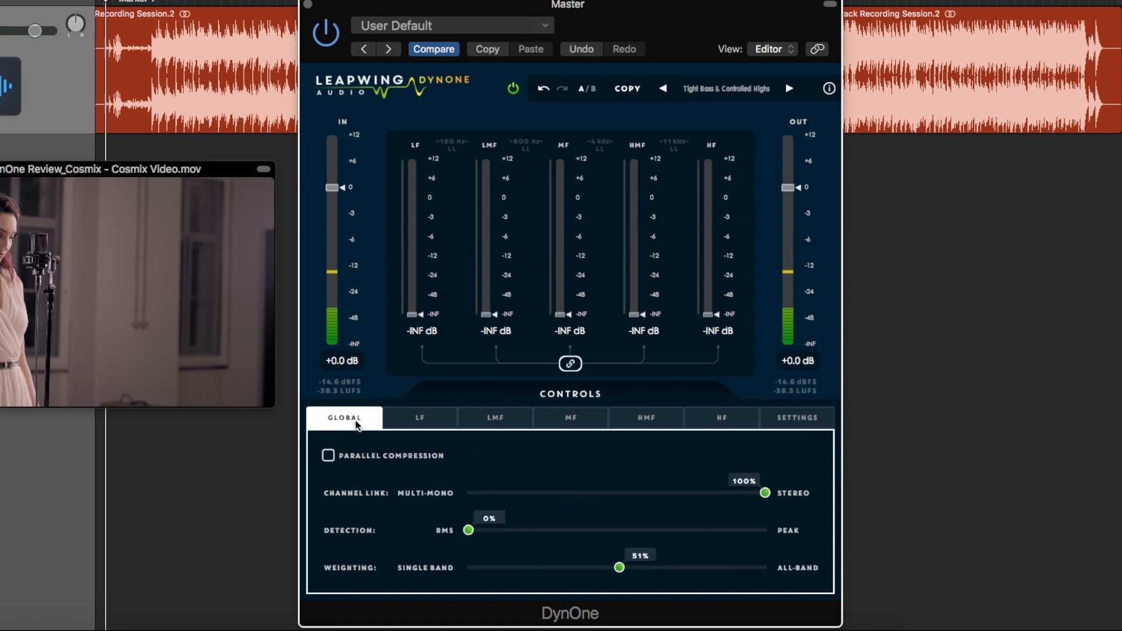
pyautogui.click(401, 24)
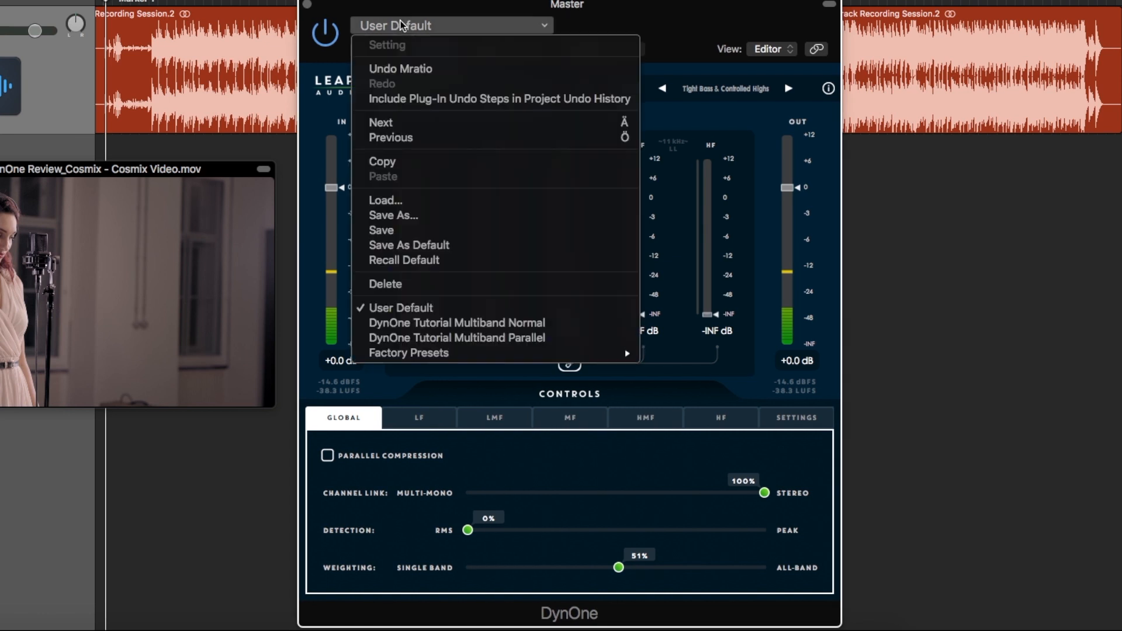
pyautogui.click(421, 266)
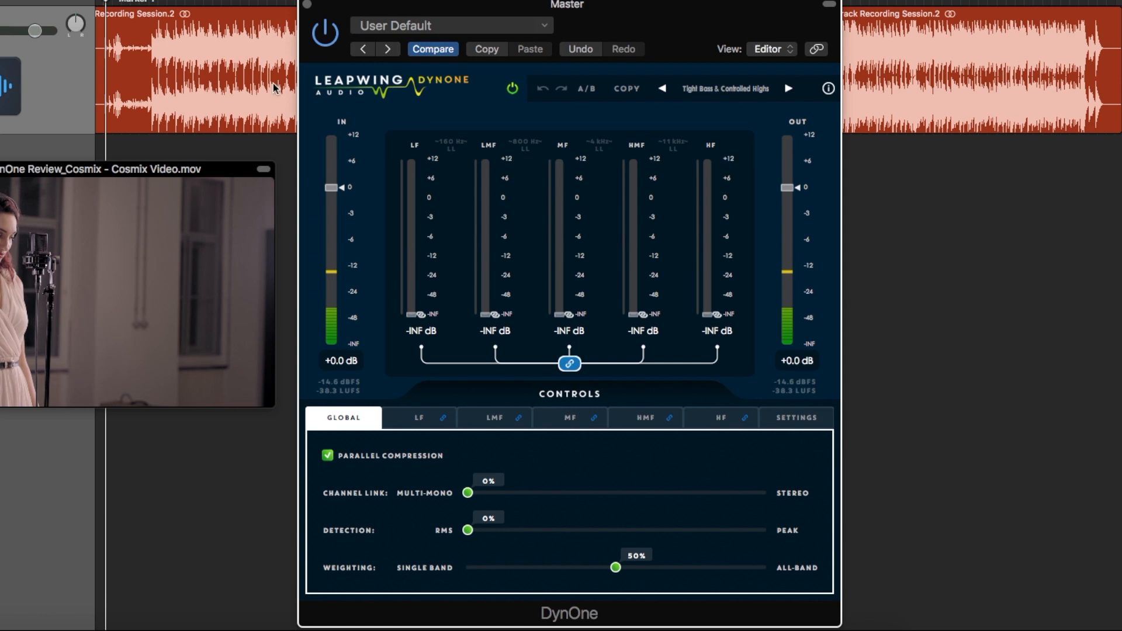
# Turn off parallel compression and raise all linked band faders to 0.0 dB
pyautogui.click(328, 456)
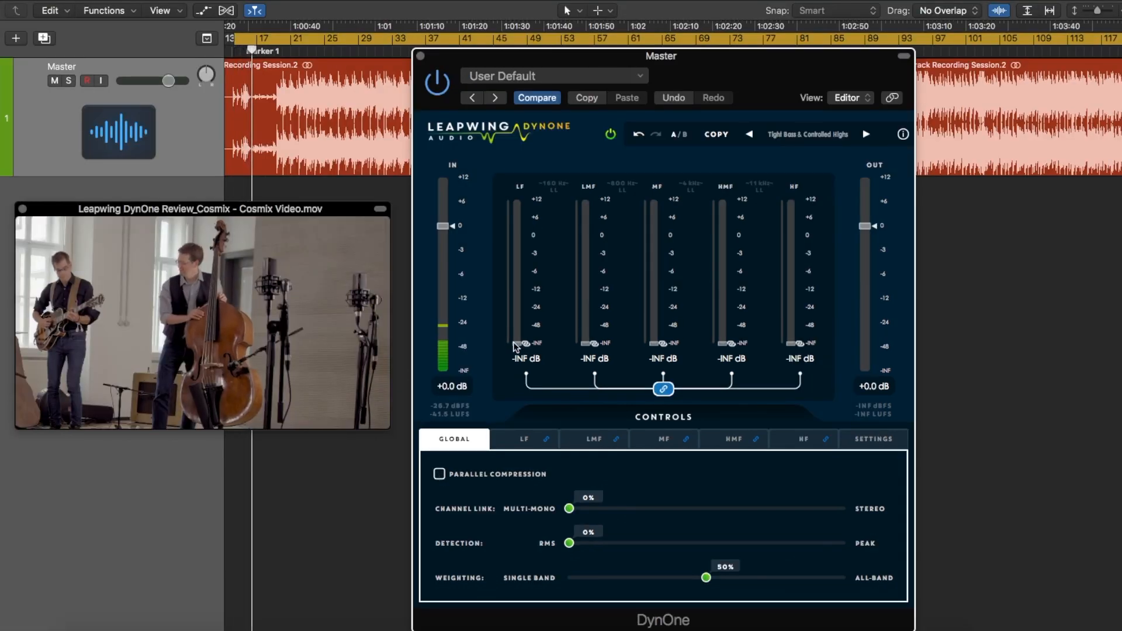
pyautogui.moveTo(515, 346); pyautogui.dragTo(534, 216)
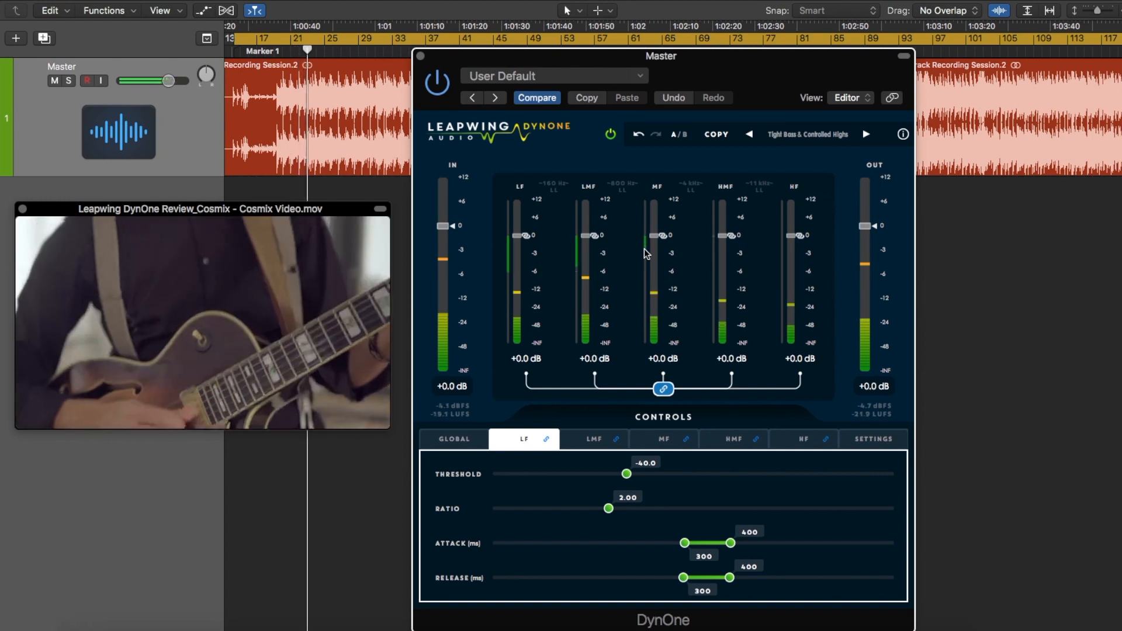
# Unlink the bands and pull the LMF, MF, HMF and HF faders down to -INF dB to isolate the LF band
pyautogui.click(439, 439)
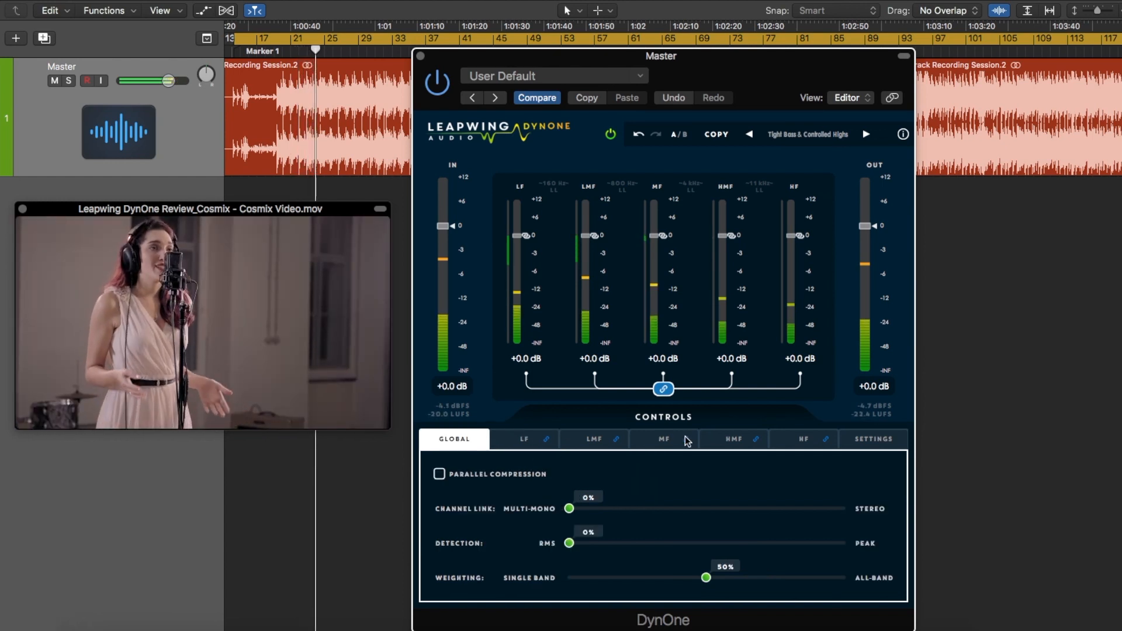
pyautogui.click(663, 389)
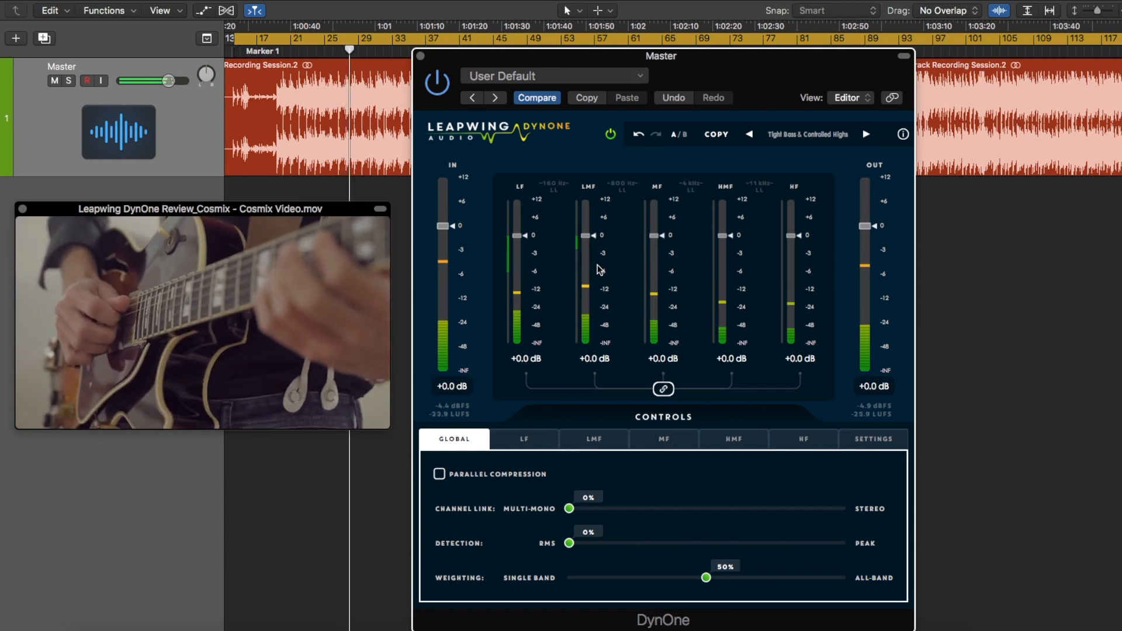
pyautogui.moveTo(587, 240); pyautogui.dragTo(599, 390)
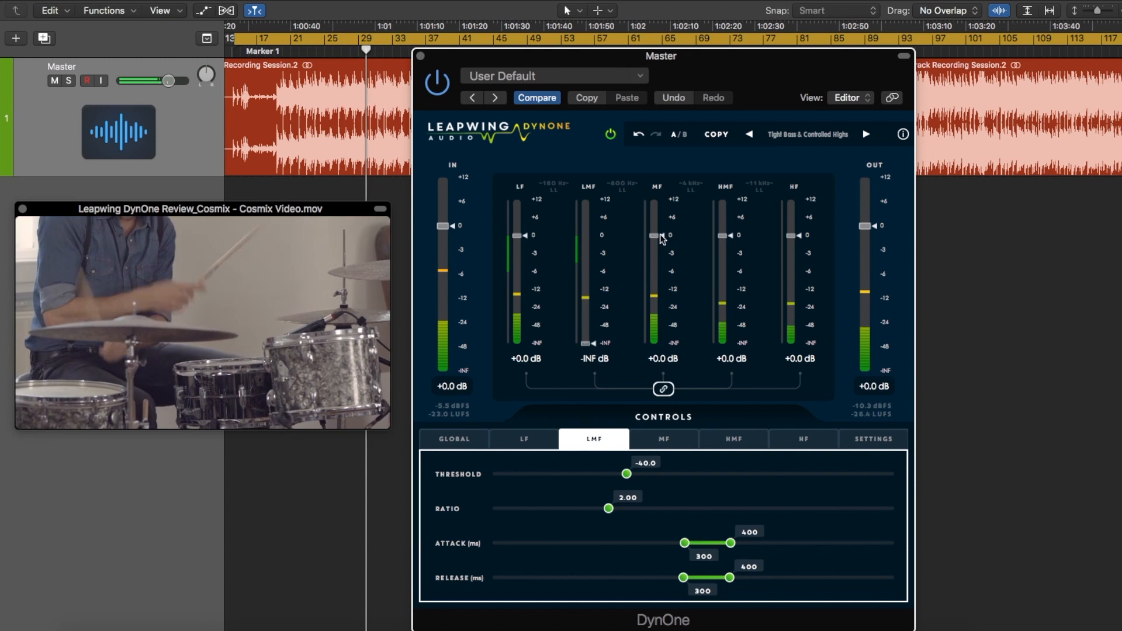
pyautogui.moveTo(659, 236); pyautogui.dragTo(675, 452)
pyautogui.moveTo(723, 235); pyautogui.dragTo(725, 350)
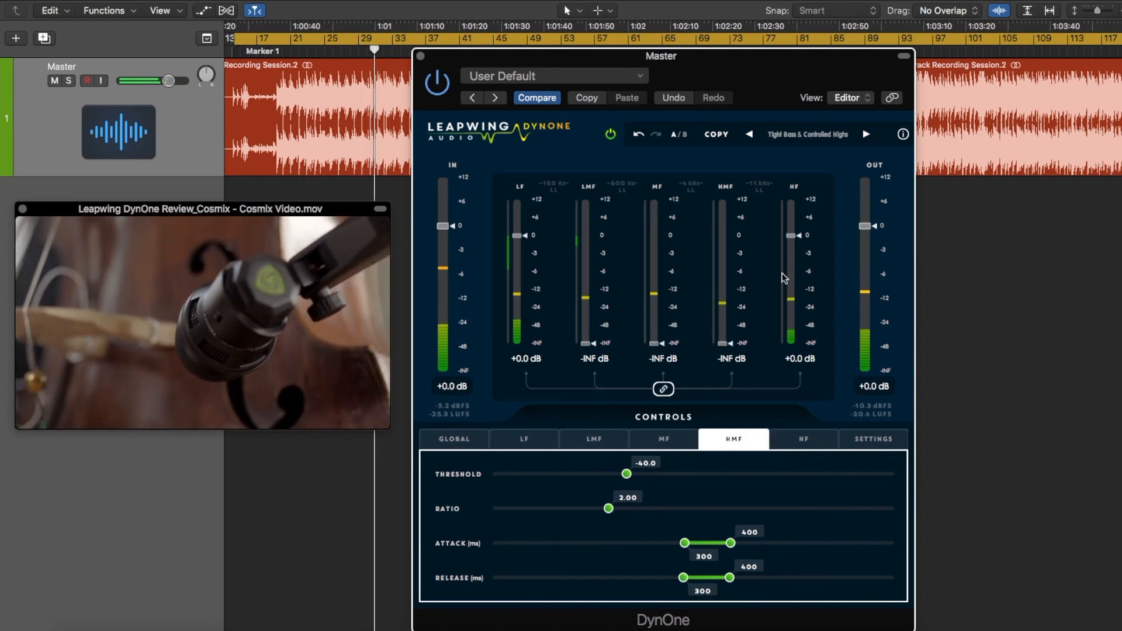
pyautogui.moveTo(790, 237); pyautogui.dragTo(791, 362)
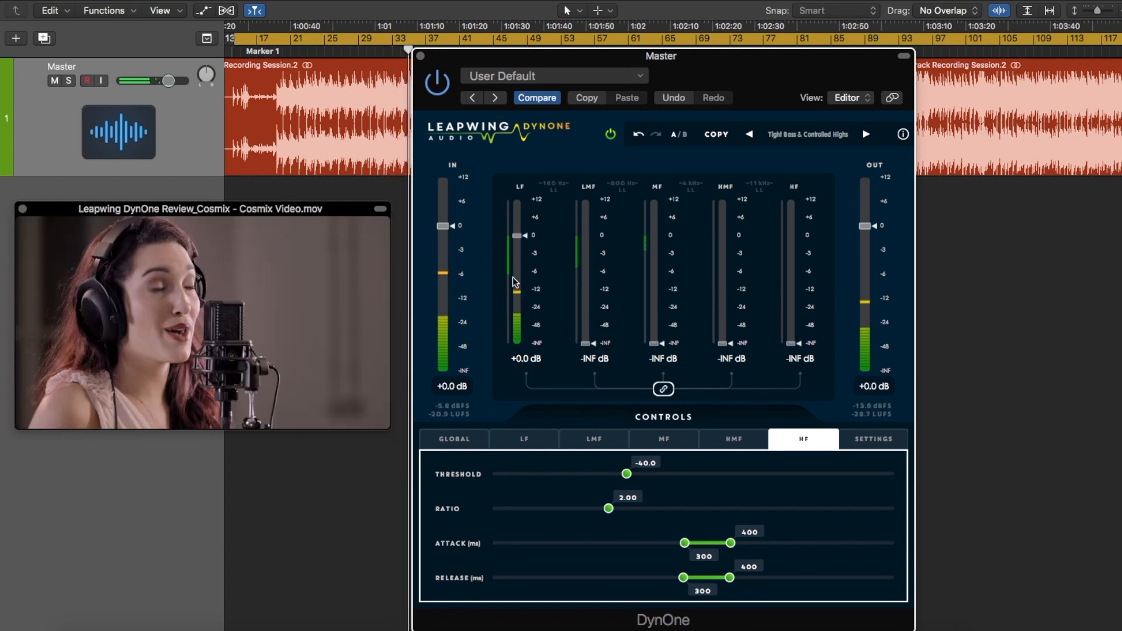
# Set the LF band's threshold to -34.6, attack range to 265–356 ms and release range to 246–345 ms
pyautogui.click(525, 438)
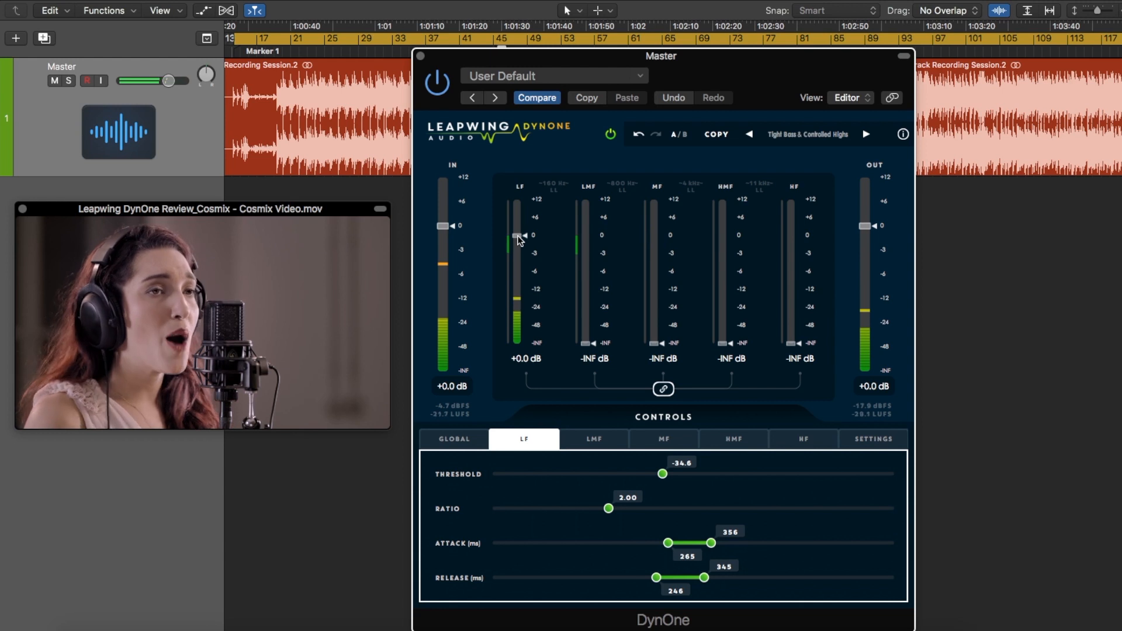
# Isolate the LMF band at +0.4 dB and set its threshold to -36.6, attack to 228–322 ms and release to 184–280 ms
pyautogui.moveTo(586, 346); pyautogui.dragTo(601, 280)
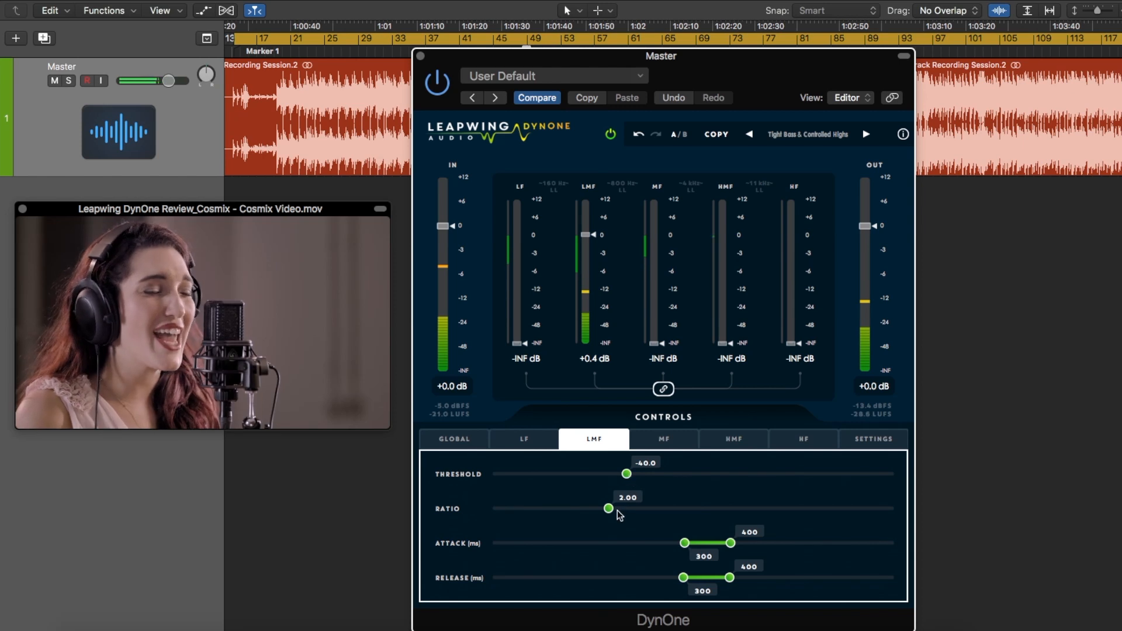
pyautogui.moveTo(629, 476)
pyautogui.mouseDown()
pyautogui.moveTo(707, 475)
pyautogui.moveTo(527, 475)
pyautogui.moveTo(732, 476)
pyautogui.moveTo(608, 477)
pyautogui.mouseUp()
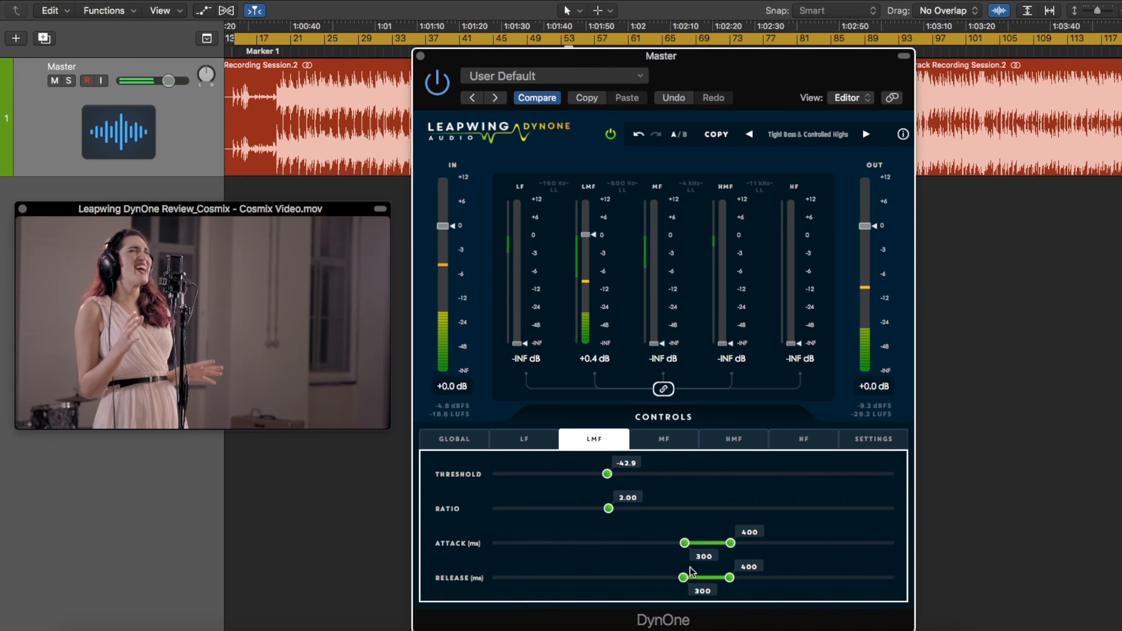
pyautogui.moveTo(685, 546); pyautogui.dragTo(623, 577)
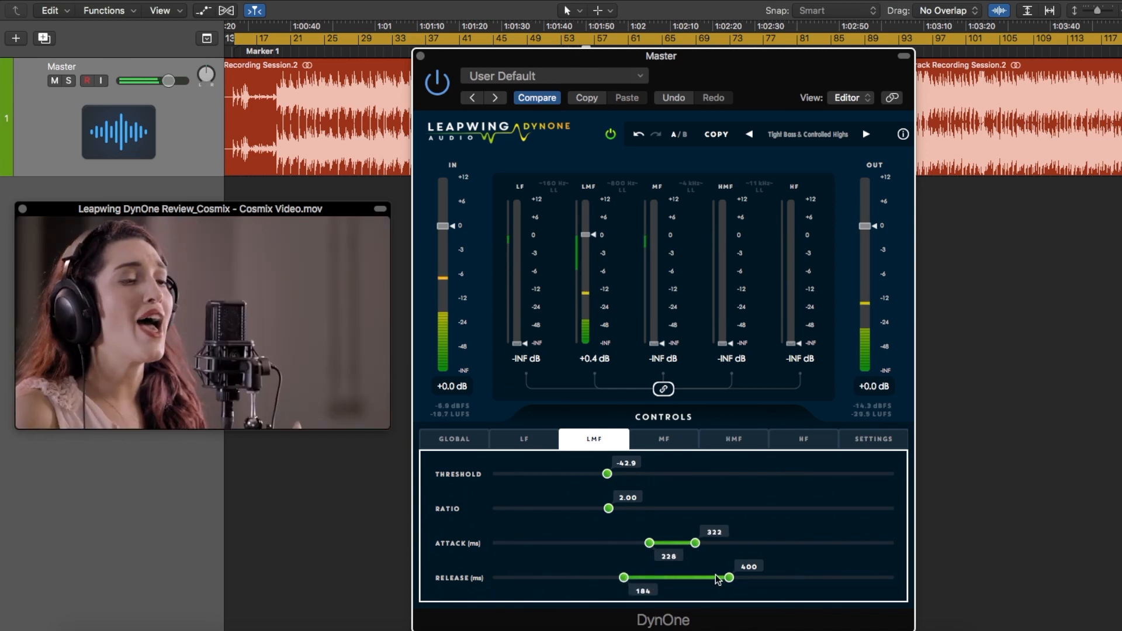
pyautogui.moveTo(729, 578); pyautogui.dragTo(690, 578)
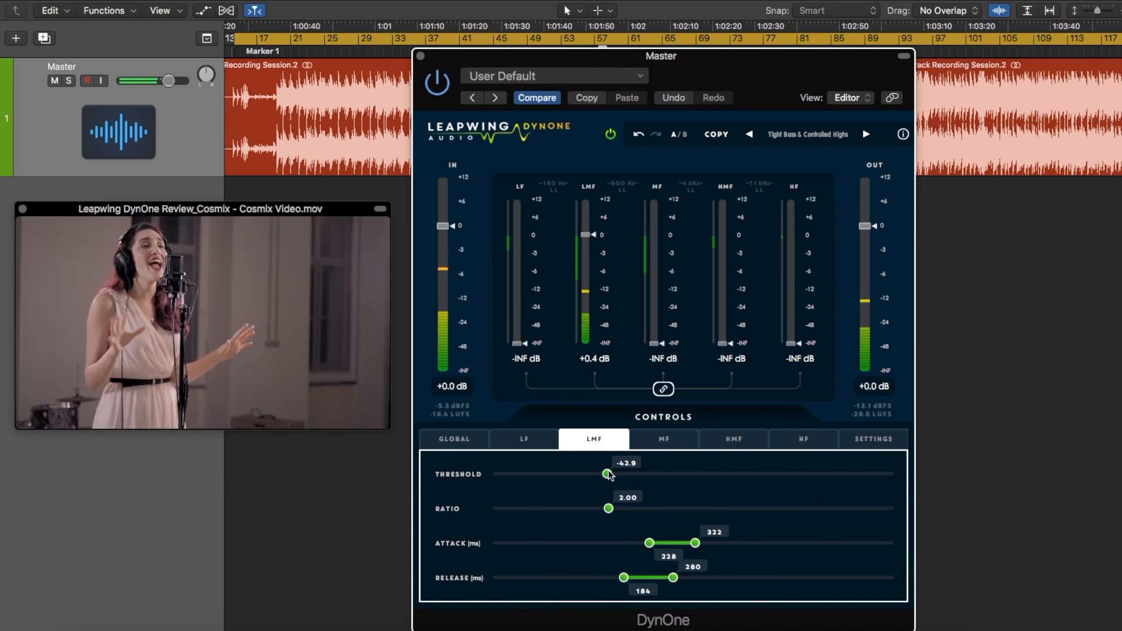
pyautogui.moveTo(631, 471); pyautogui.dragTo(640, 472)
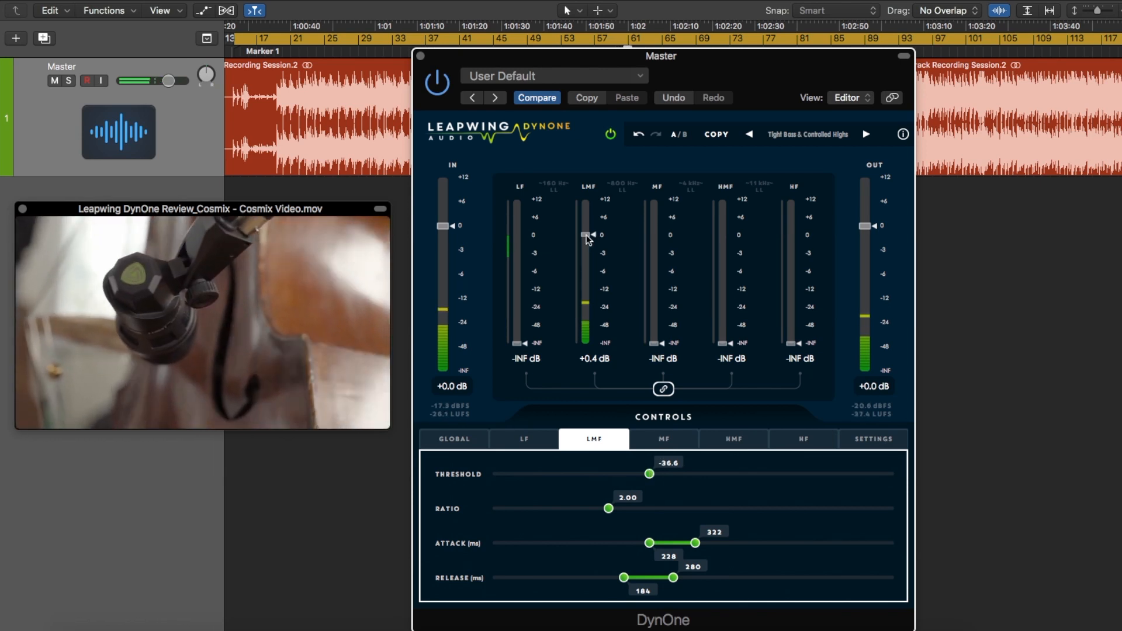
# Bring the LF, MF, HMF and HF band faders back up to 0.0 dB
pyautogui.click(545, 220)
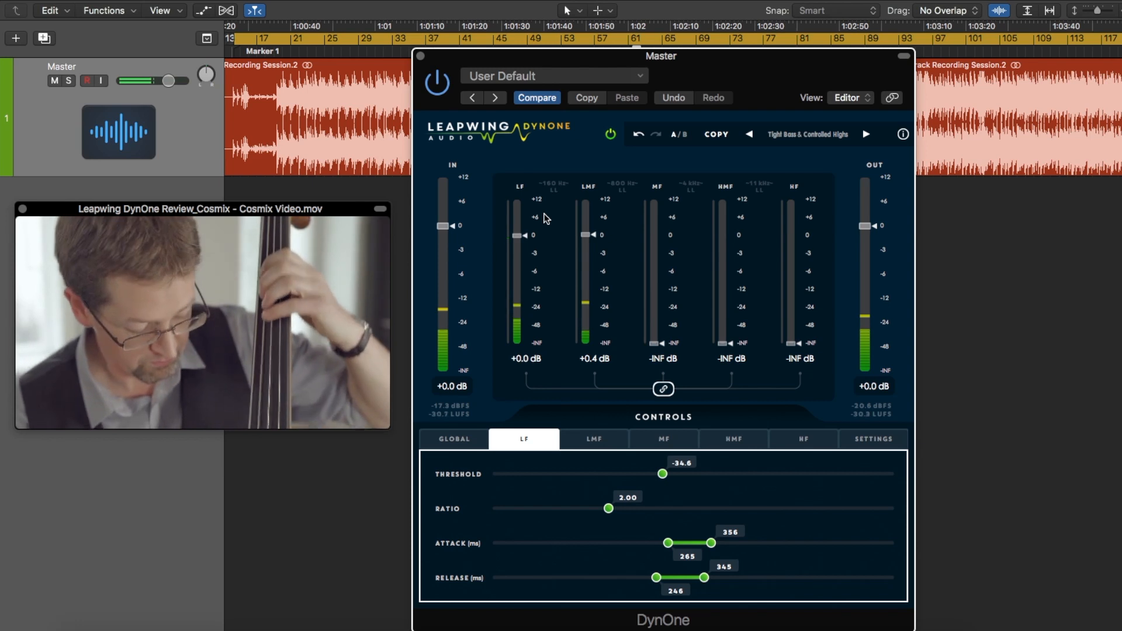
pyautogui.click(657, 347)
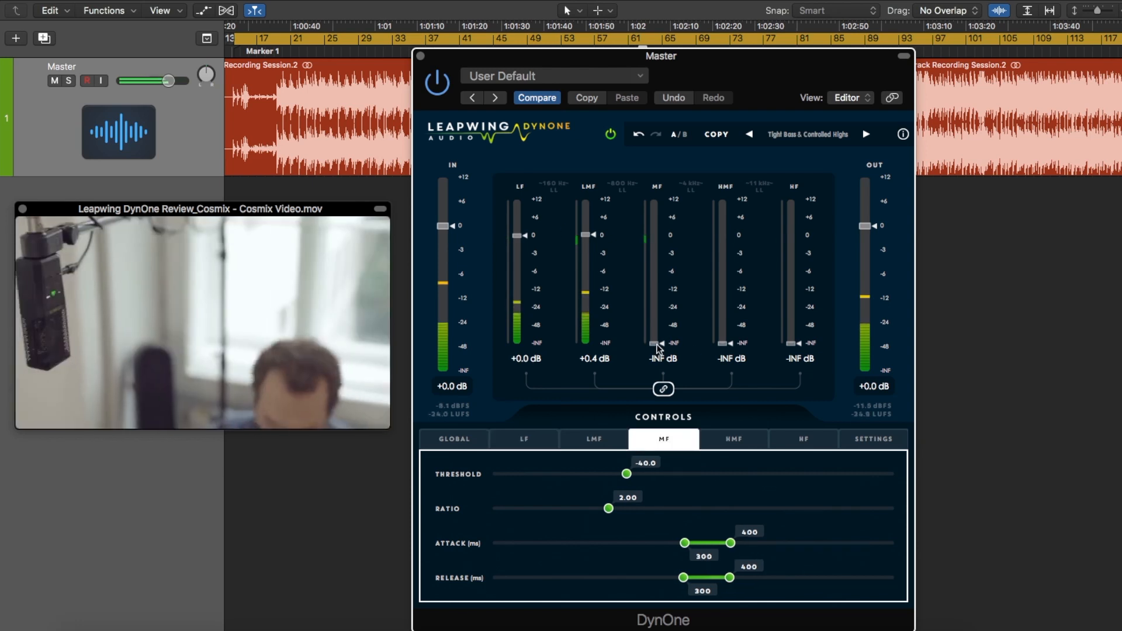
pyautogui.click(730, 344)
pyautogui.click(791, 344)
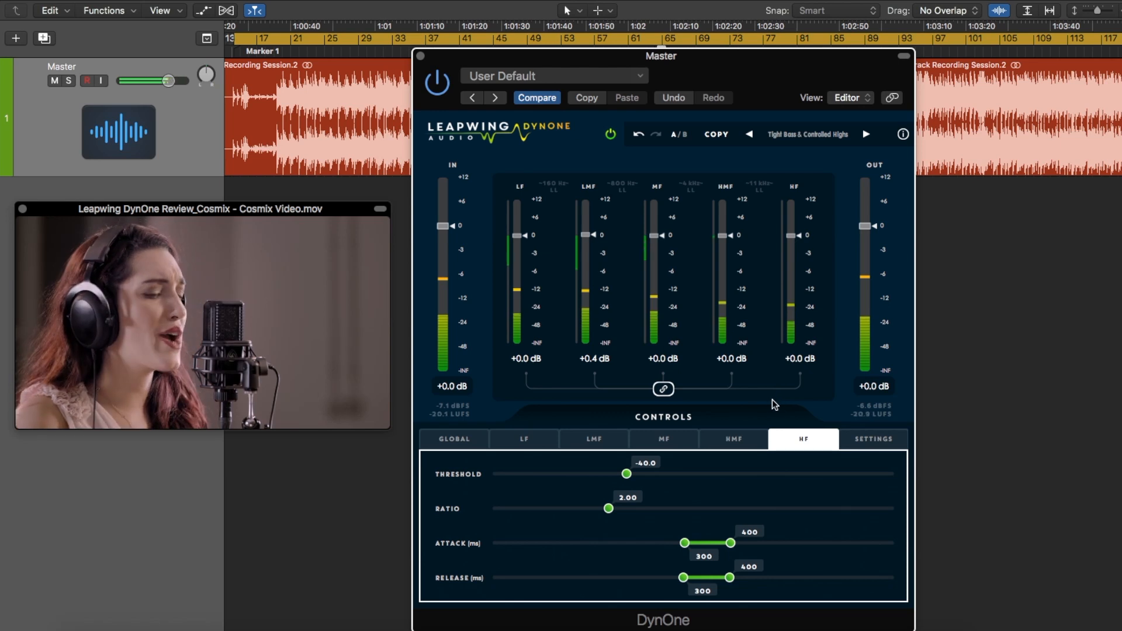
# Set the HMF band's threshold to -43.3, attack range to 81–177 ms and release range to 65–138 ms
pyautogui.click(727, 444)
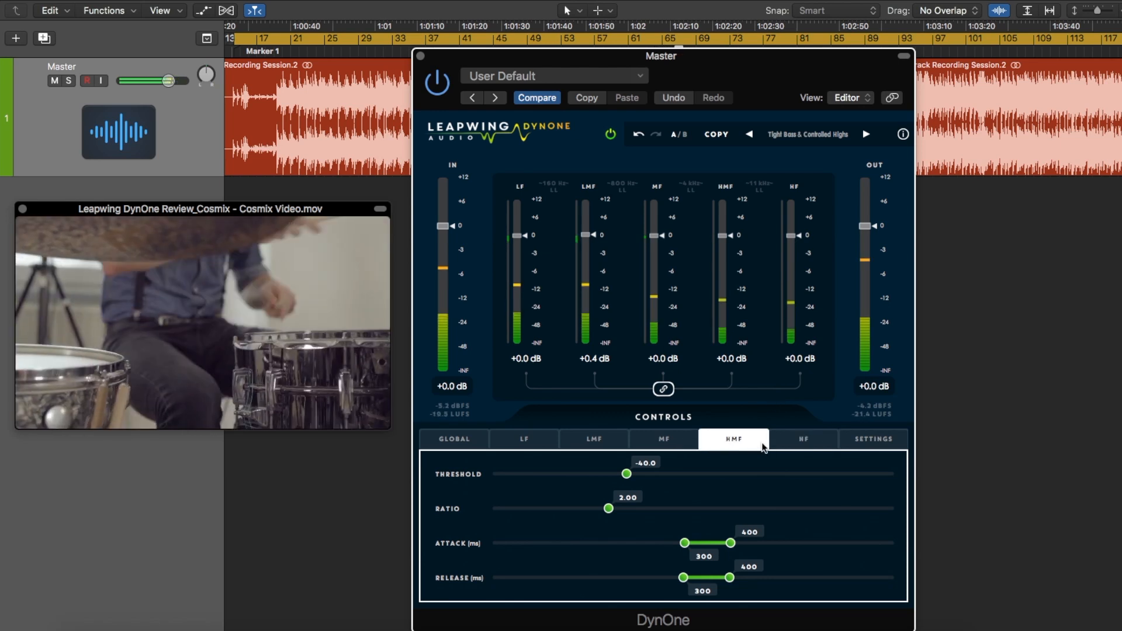
pyautogui.moveTo(685, 543); pyautogui.dragTo(608, 552)
pyautogui.moveTo(729, 544); pyautogui.dragTo(628, 545)
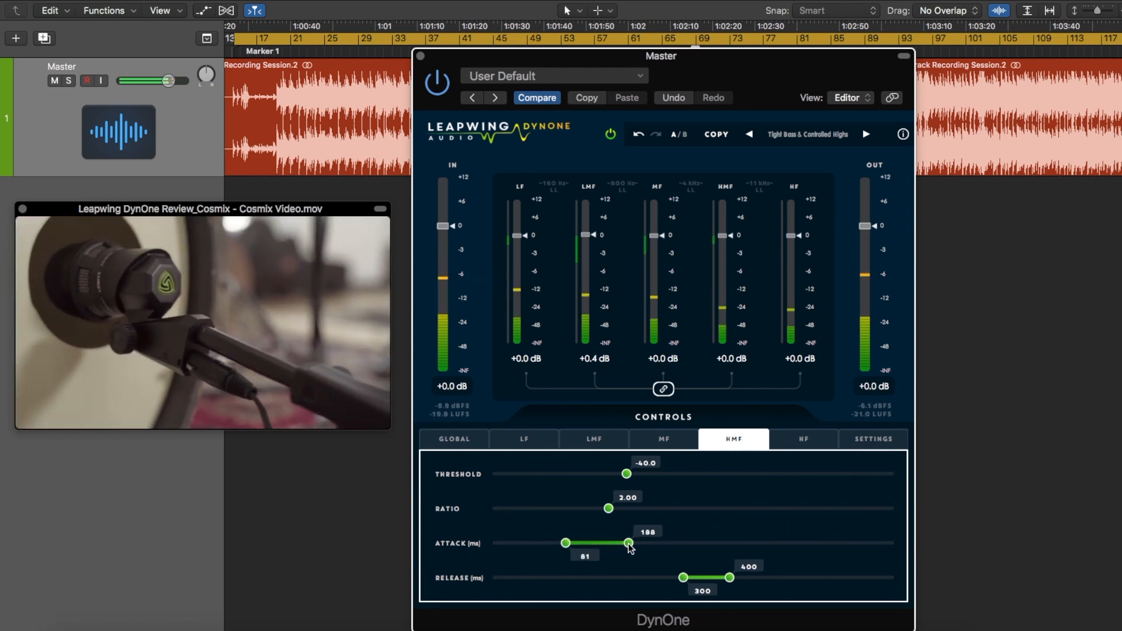
pyautogui.moveTo(675, 579); pyautogui.dragTo(554, 577)
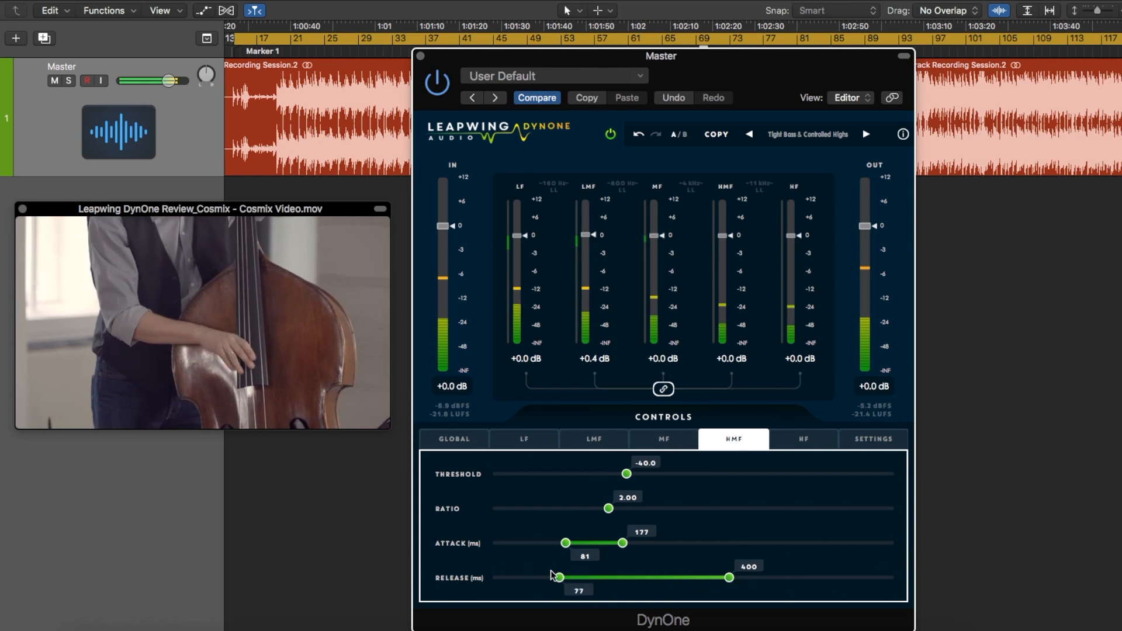
pyautogui.moveTo(732, 580); pyautogui.dragTo(603, 580)
pyautogui.moveTo(626, 474); pyautogui.dragTo(606, 476)
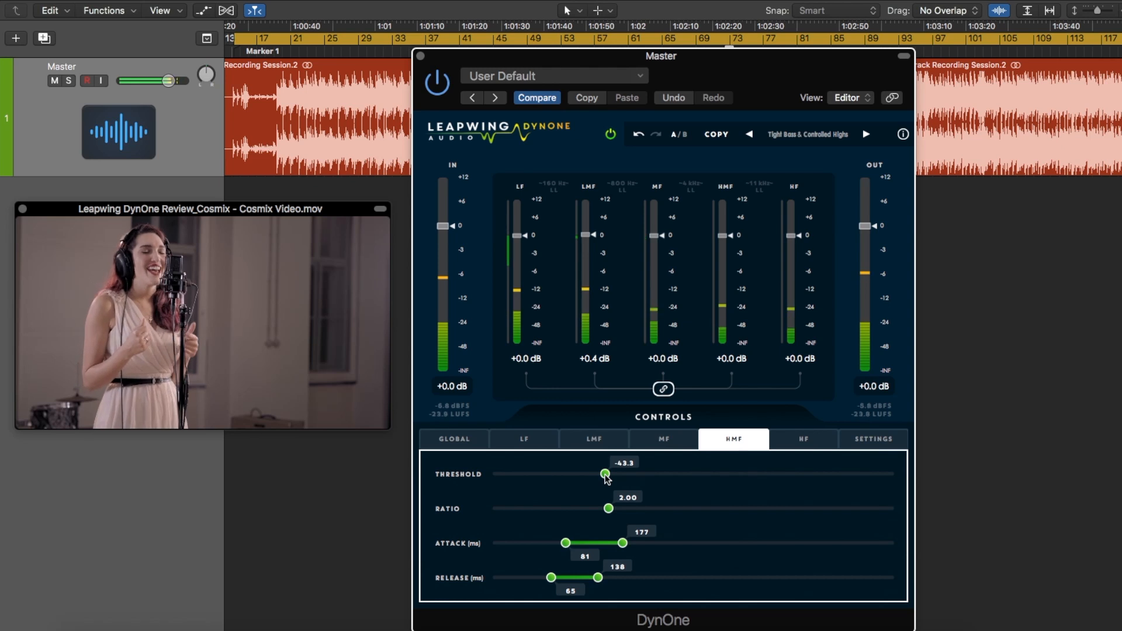
# Set the HF band's threshold to -46.7, ratio to 2.24, attack range to 42–129 ms and release range to 16–67 ms
pyautogui.click(805, 439)
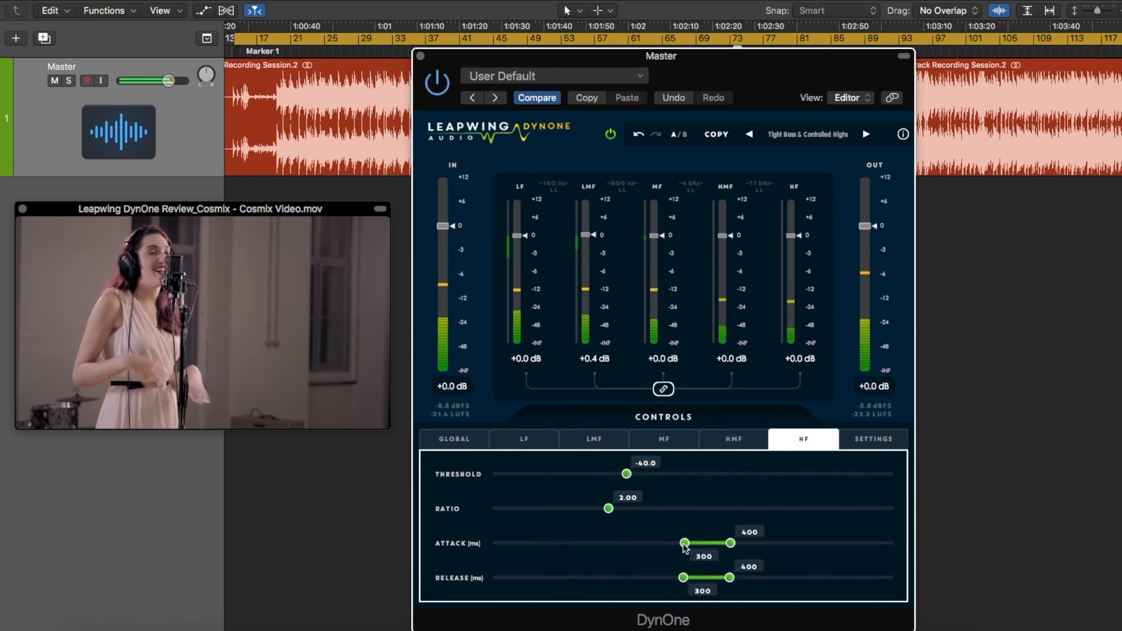
pyautogui.moveTo(685, 543); pyautogui.dragTo(543, 543)
pyautogui.moveTo(731, 545); pyautogui.dragTo(617, 547)
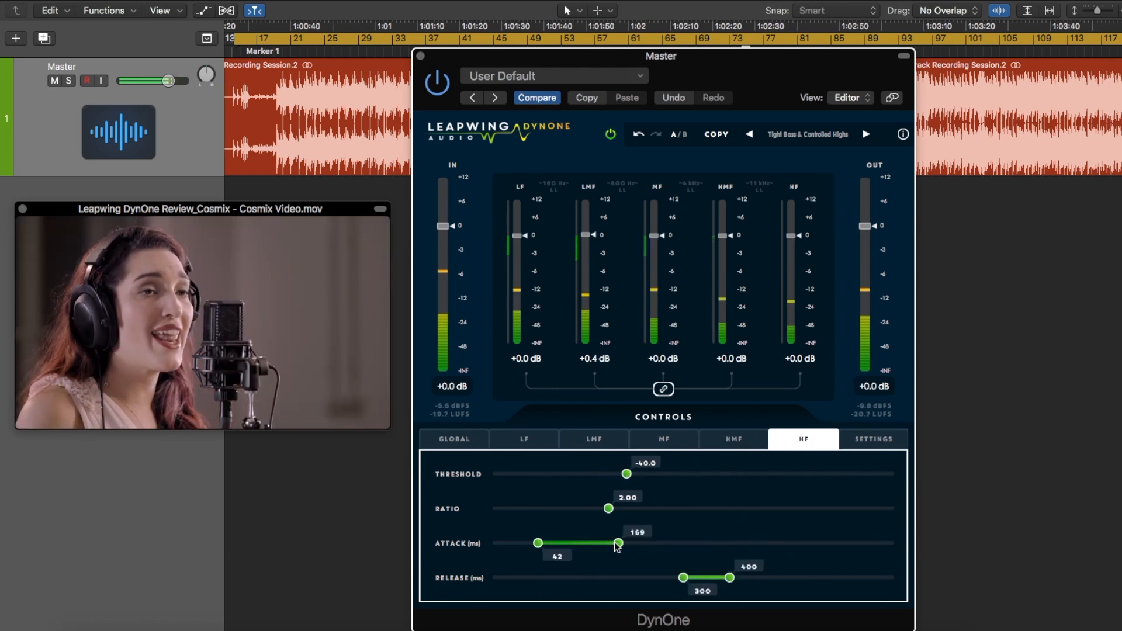
pyautogui.moveTo(683, 577); pyautogui.dragTo(510, 578)
pyautogui.moveTo(729, 577); pyautogui.dragTo(553, 578)
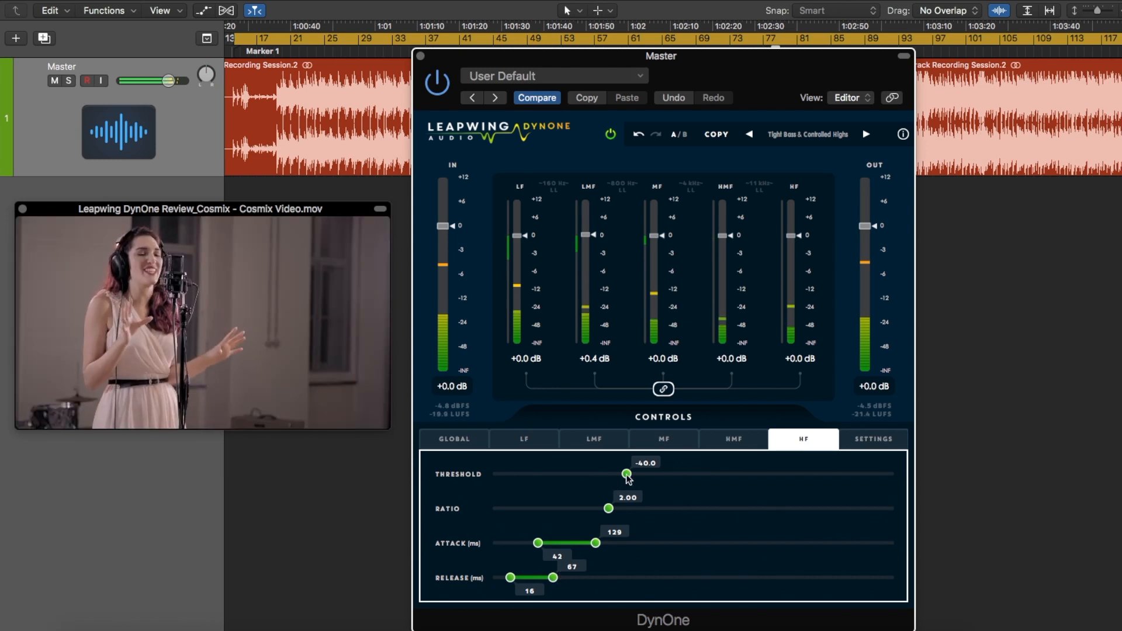
pyautogui.moveTo(627, 476); pyautogui.dragTo(588, 476)
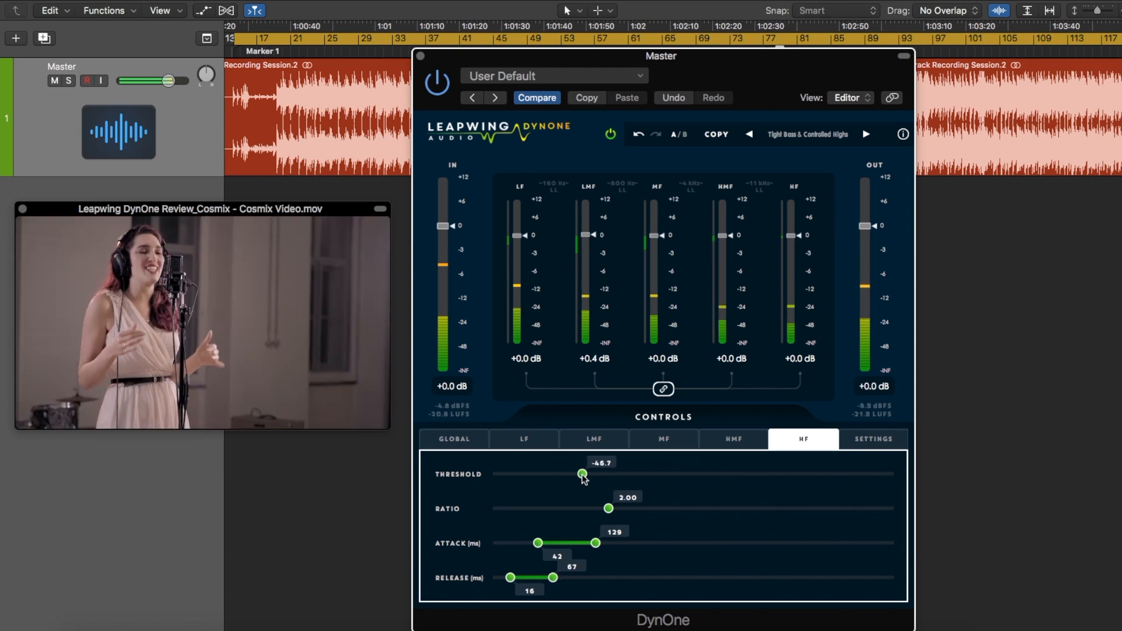
pyautogui.moveTo(608, 508); pyautogui.dragTo(619, 510)
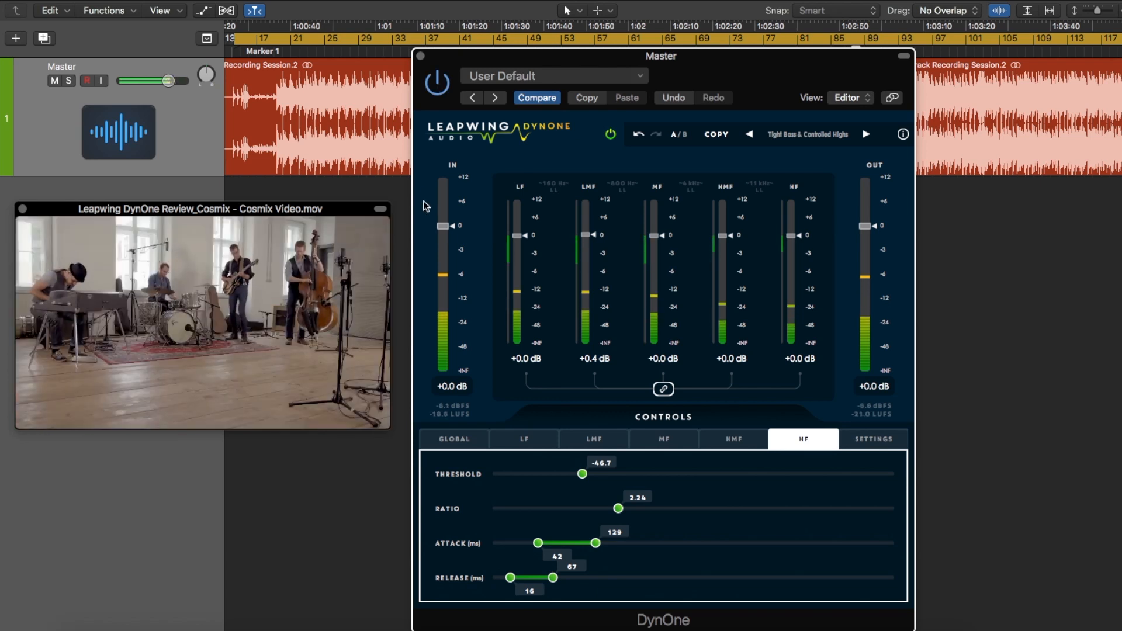
# Raise the input gain to +6.0 dB and lower the output gain to -4.1 dB
pyautogui.moveTo(443, 226); pyautogui.dragTo(447, 204)
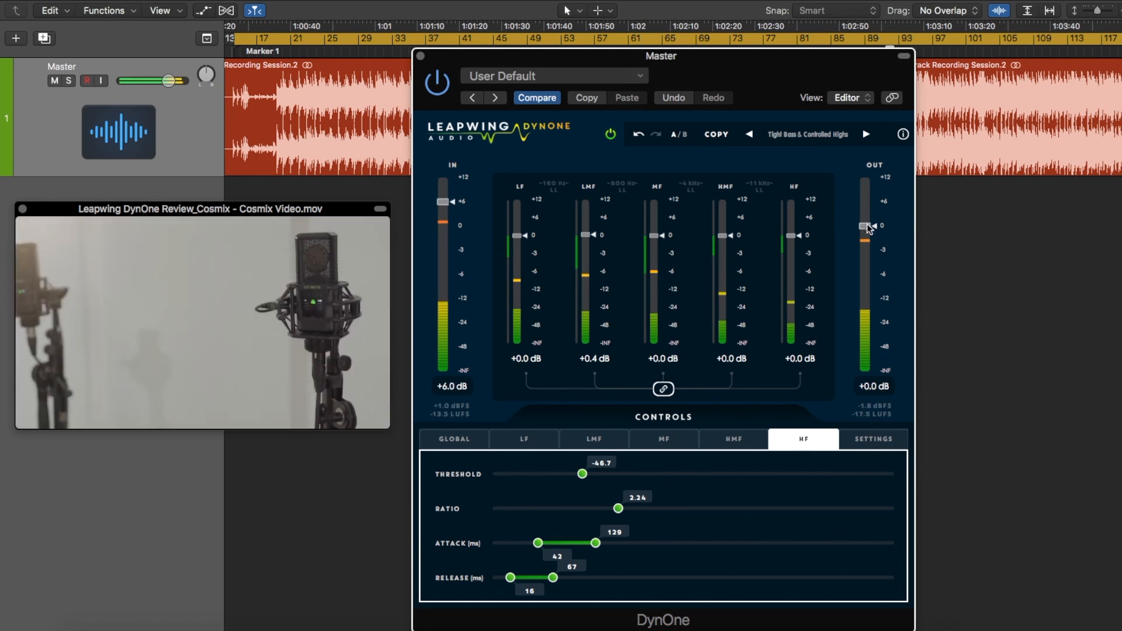
pyautogui.moveTo(866, 226); pyautogui.dragTo(870, 251)
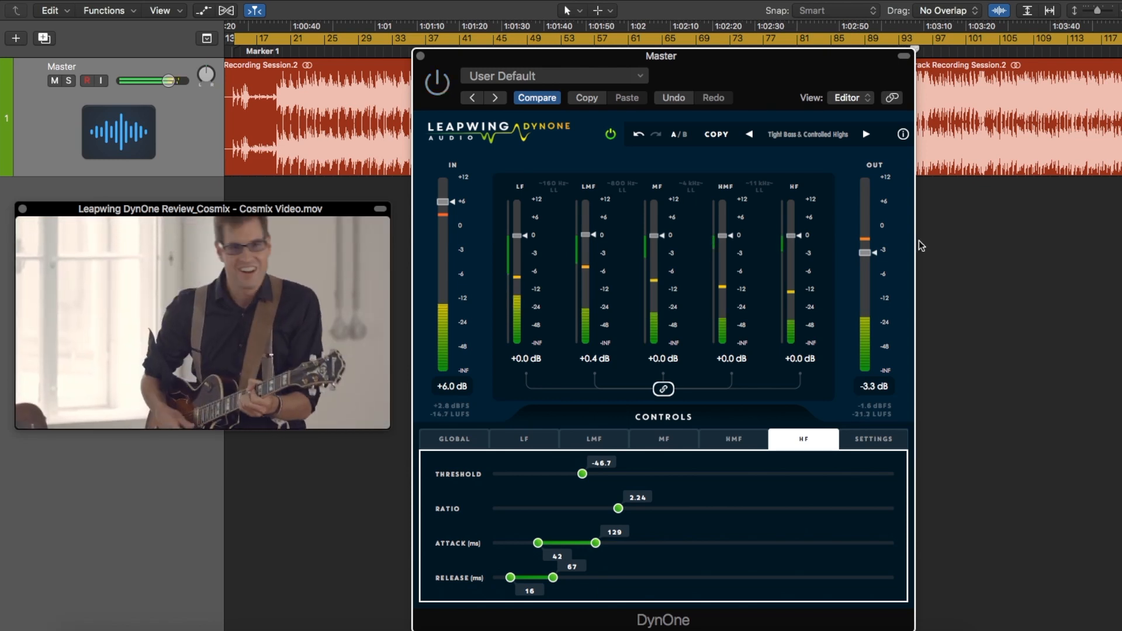
pyautogui.moveTo(866, 254); pyautogui.dragTo(867, 260)
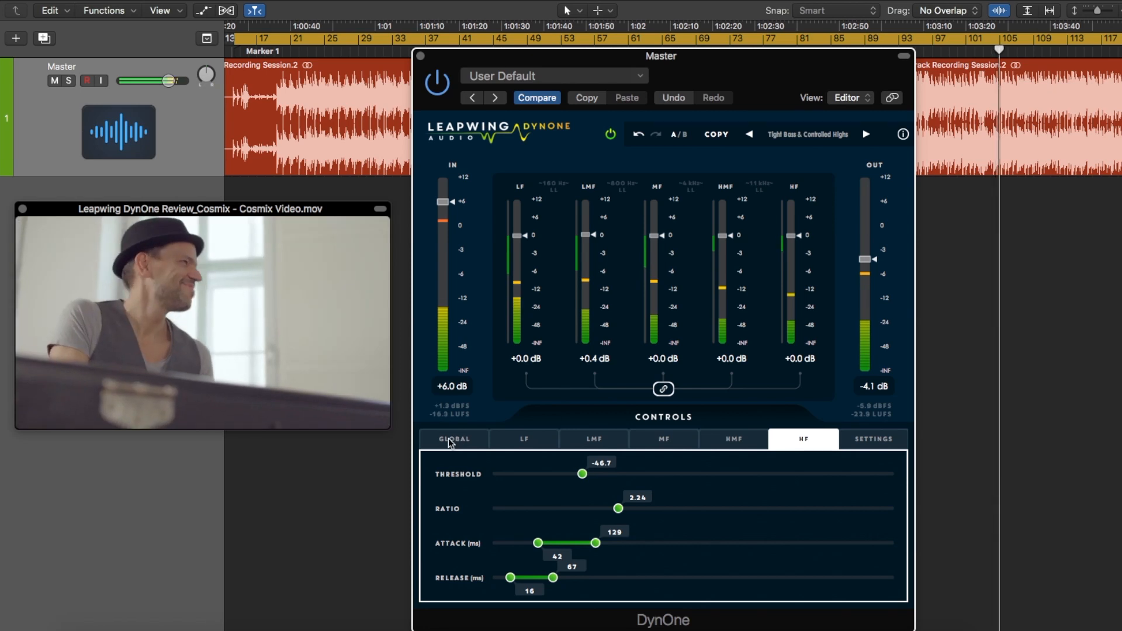
# Set the global channel link fully to stereo at 100%
pyautogui.click(451, 442)
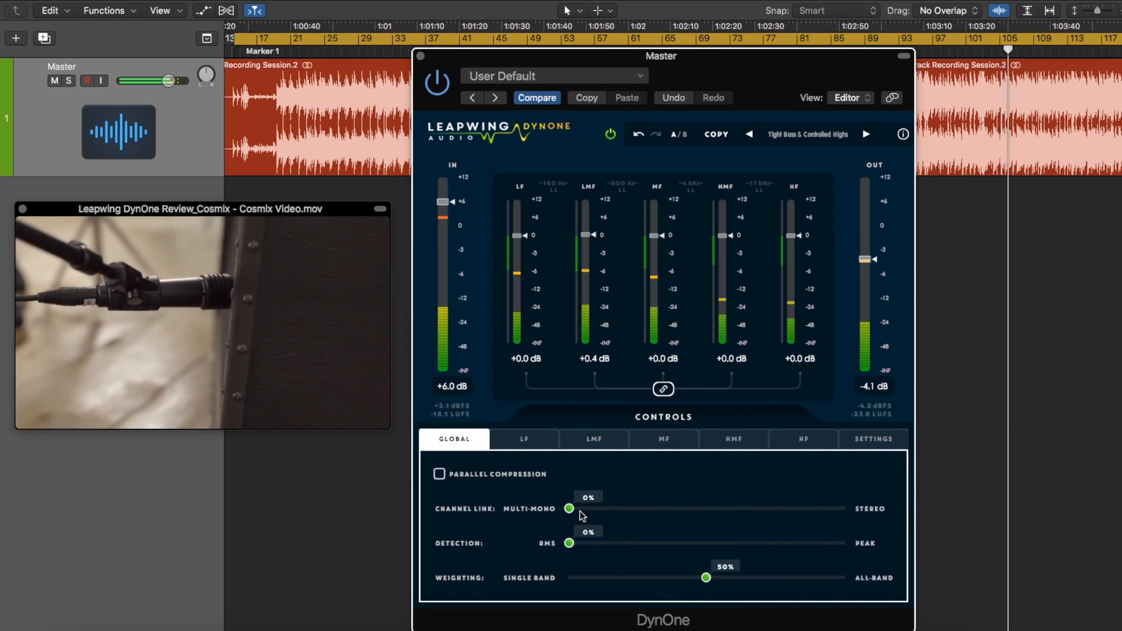
pyautogui.moveTo(583, 516); pyautogui.dragTo(878, 514)
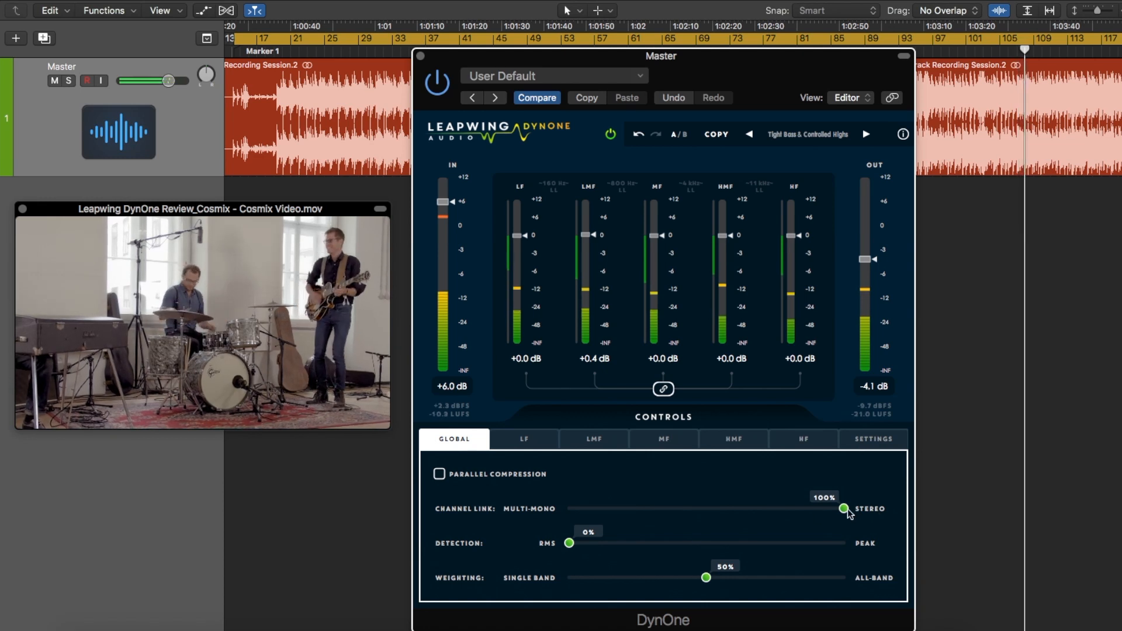
pyautogui.moveTo(847, 510); pyautogui.dragTo(887, 517)
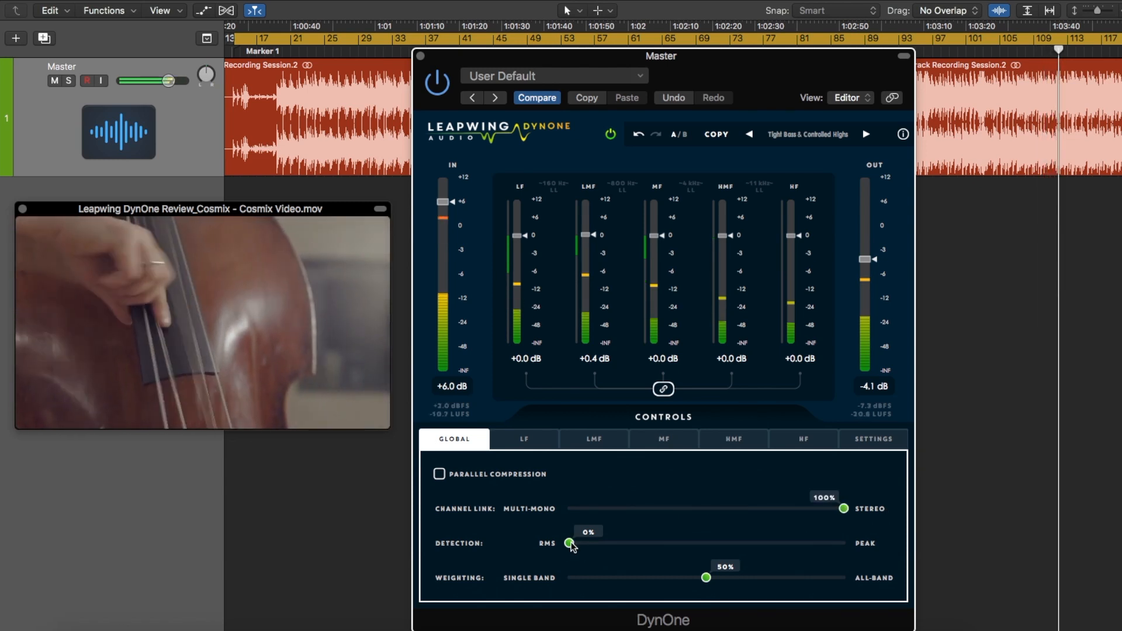
# Try the detection and weighting sliders at both extremes, leaving detection at 52% and weighting at 100% all-band
pyautogui.moveTo(569, 543); pyautogui.dragTo(899, 549)
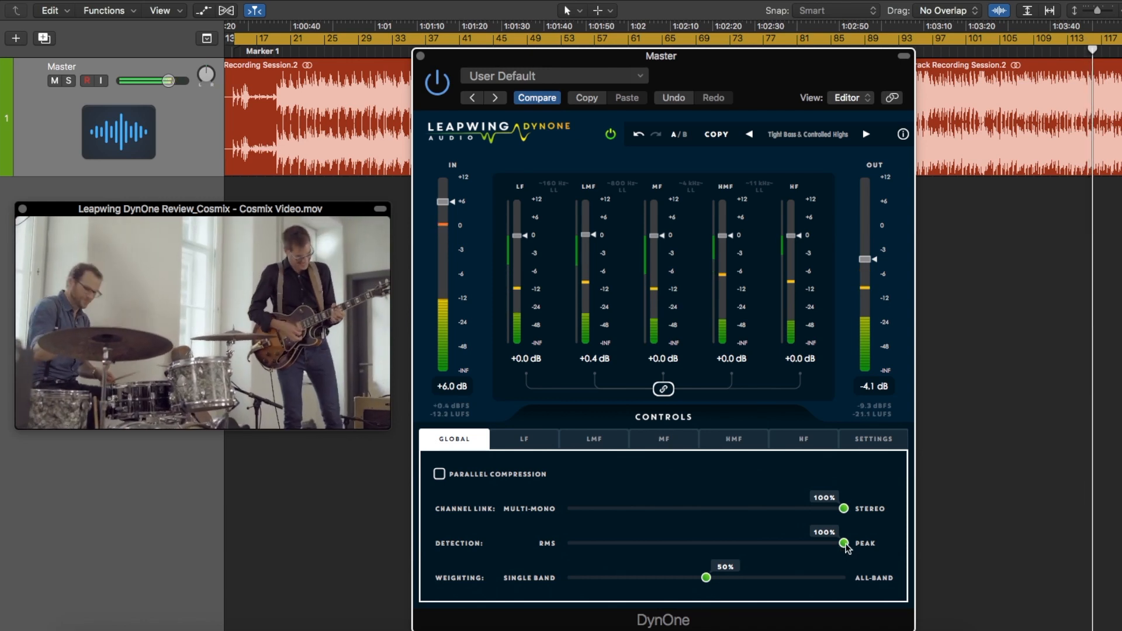
pyautogui.moveTo(845, 546); pyautogui.dragTo(582, 552)
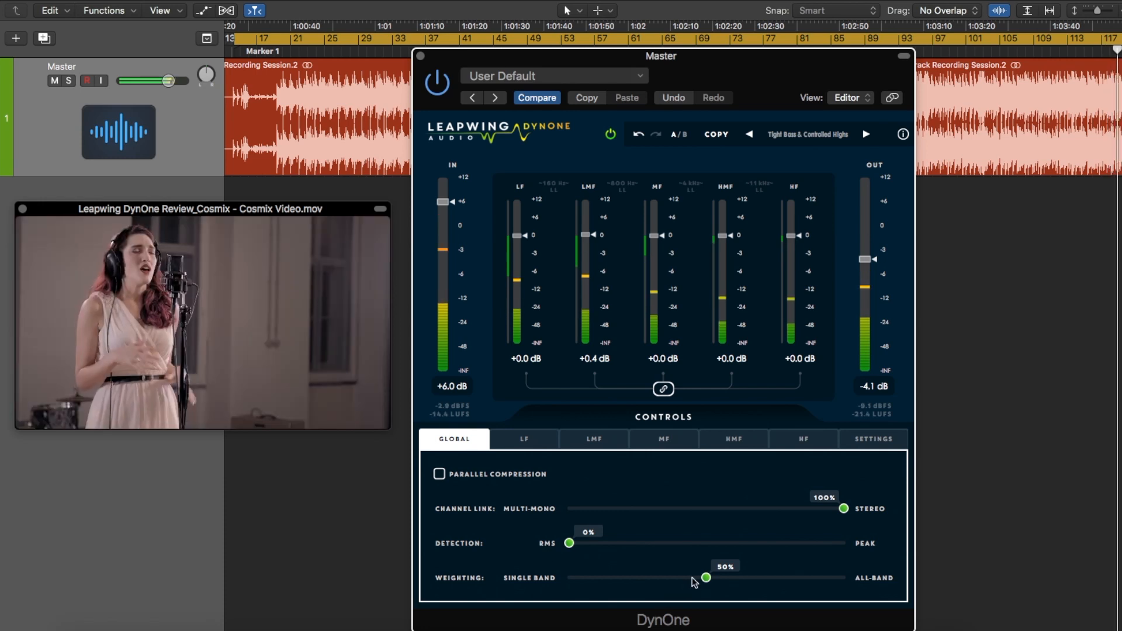
pyautogui.moveTo(589, 547); pyautogui.dragTo(531, 583)
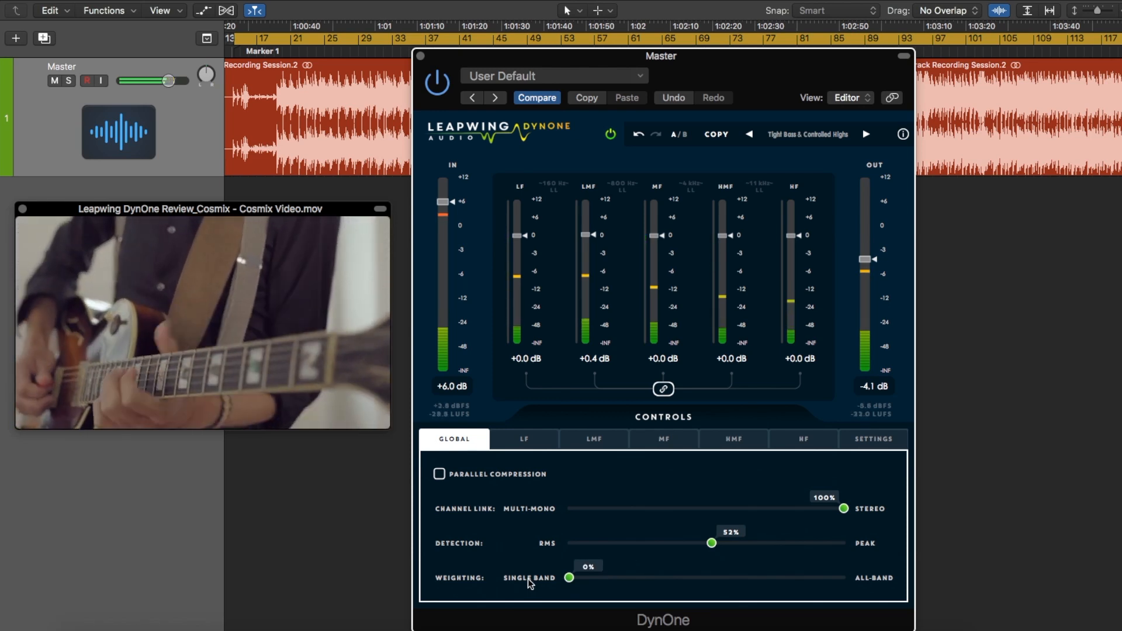
pyautogui.moveTo(570, 579); pyautogui.dragTo(847, 579)
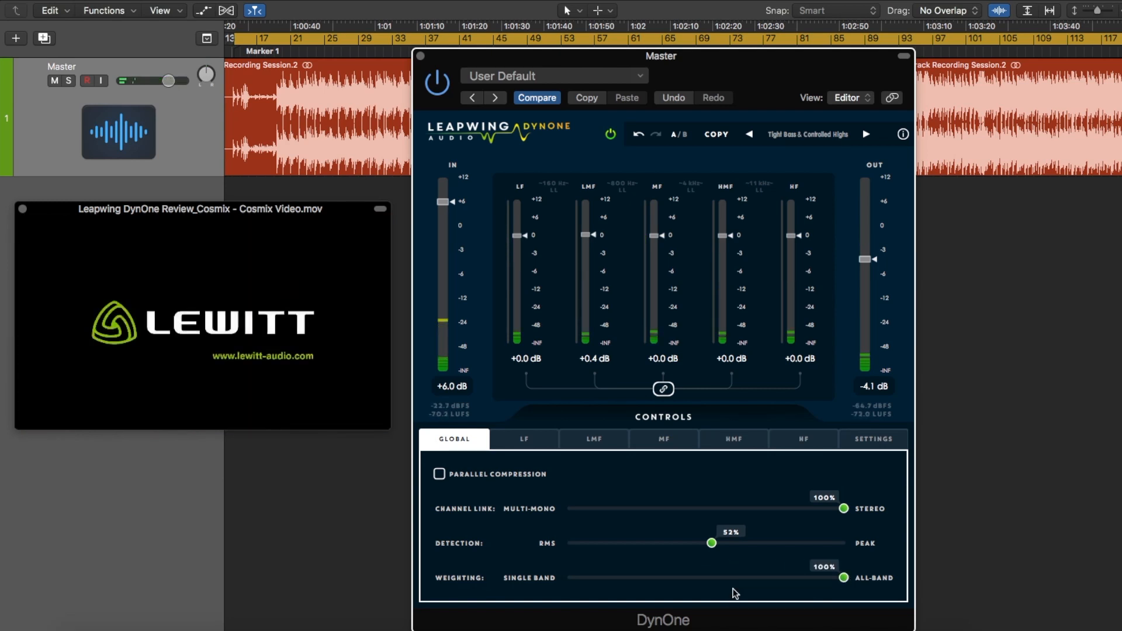
# Load the DynOne Tutorial Multiband Normal preset and review the threshold, ratio, attack and release settings of its five bands
pyautogui.click(537, 76)
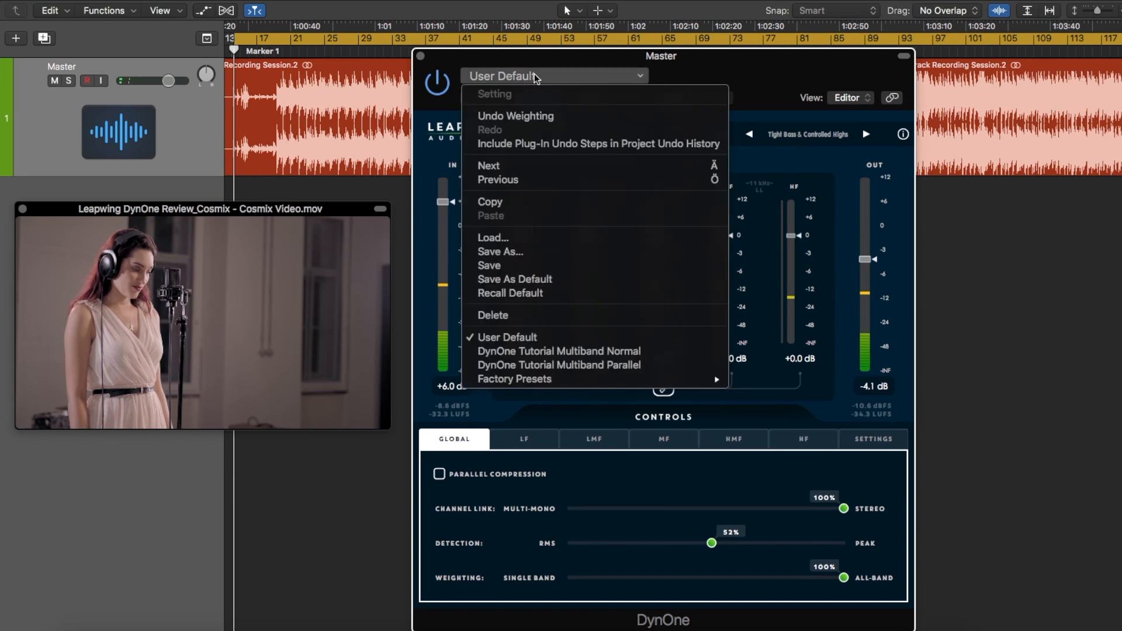
pyautogui.click(609, 352)
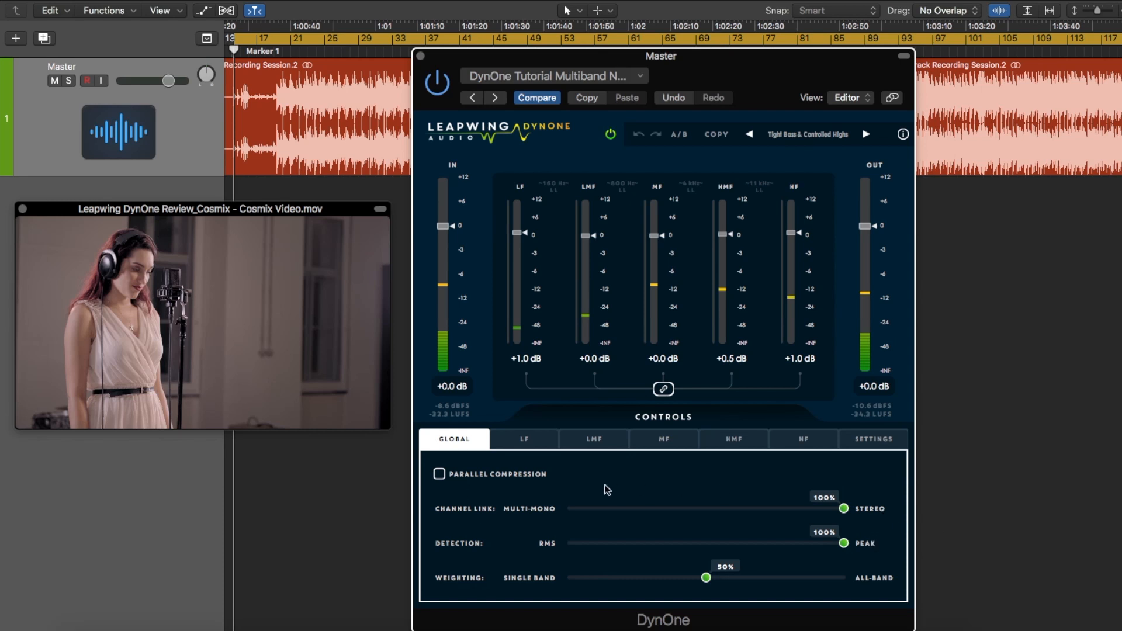
pyautogui.click(532, 443)
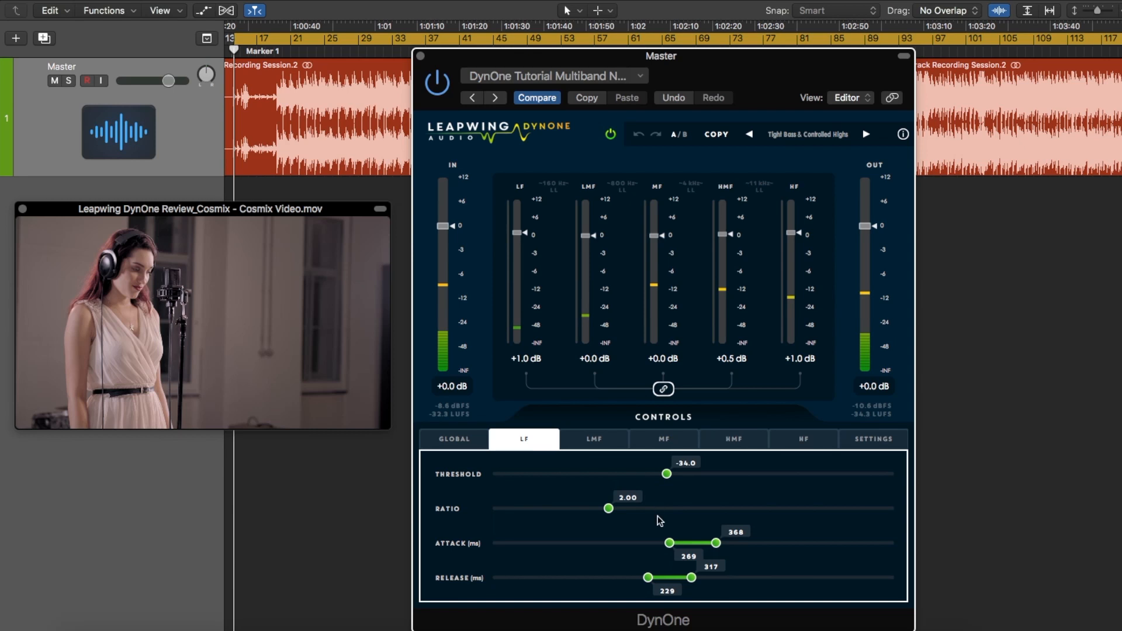
pyautogui.click(594, 442)
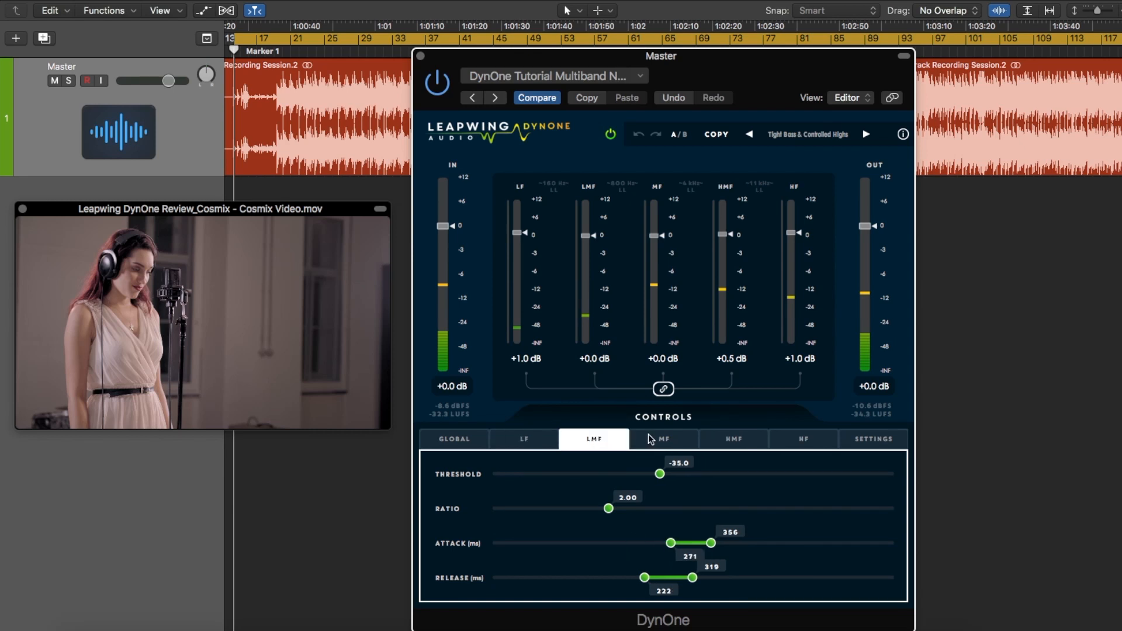
pyautogui.click(664, 440)
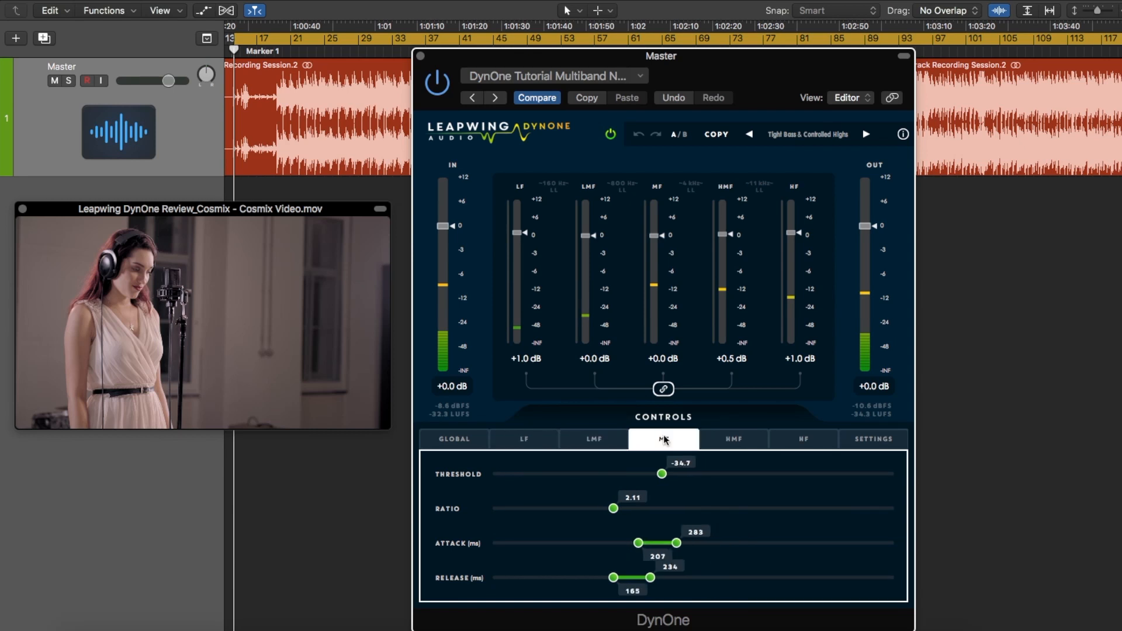
pyautogui.click(733, 443)
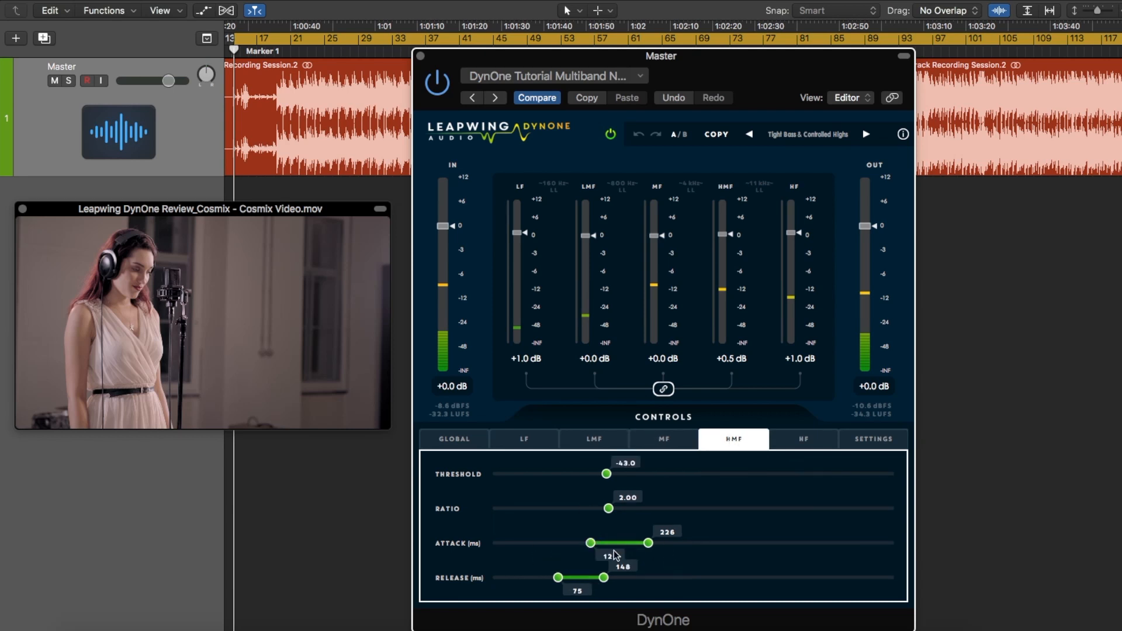
pyautogui.click(810, 443)
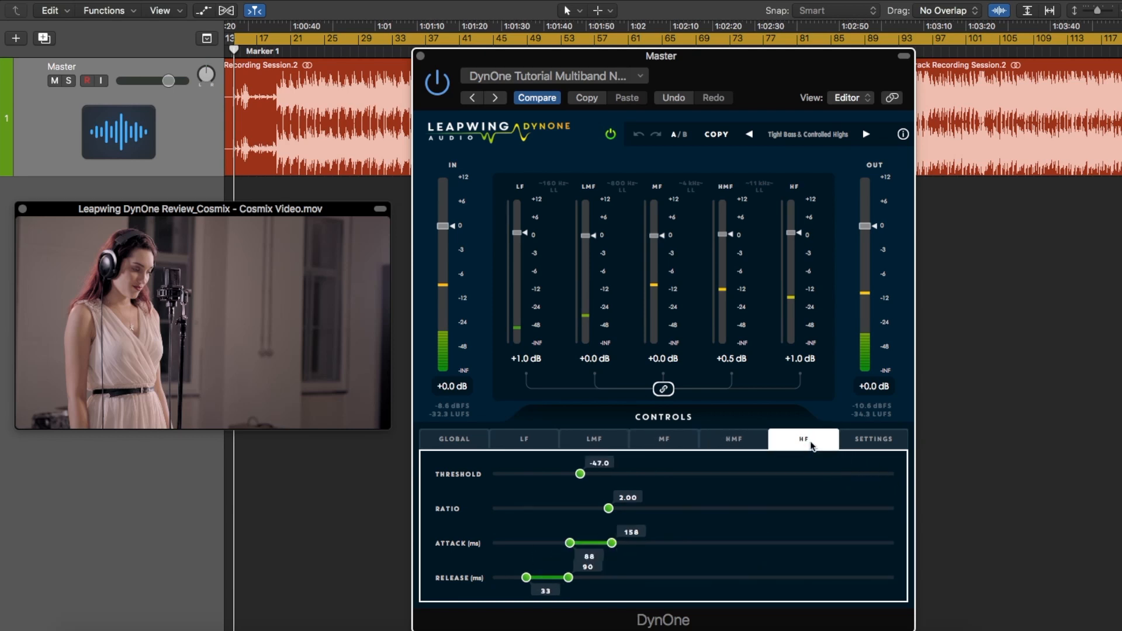
pyautogui.click(743, 439)
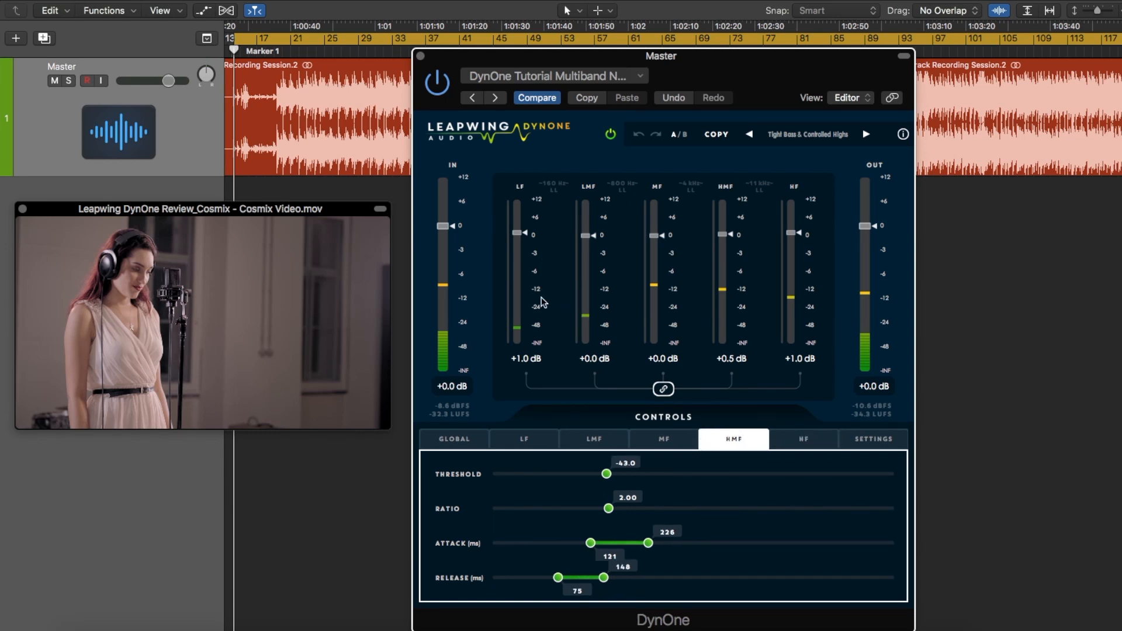
pyautogui.click(531, 432)
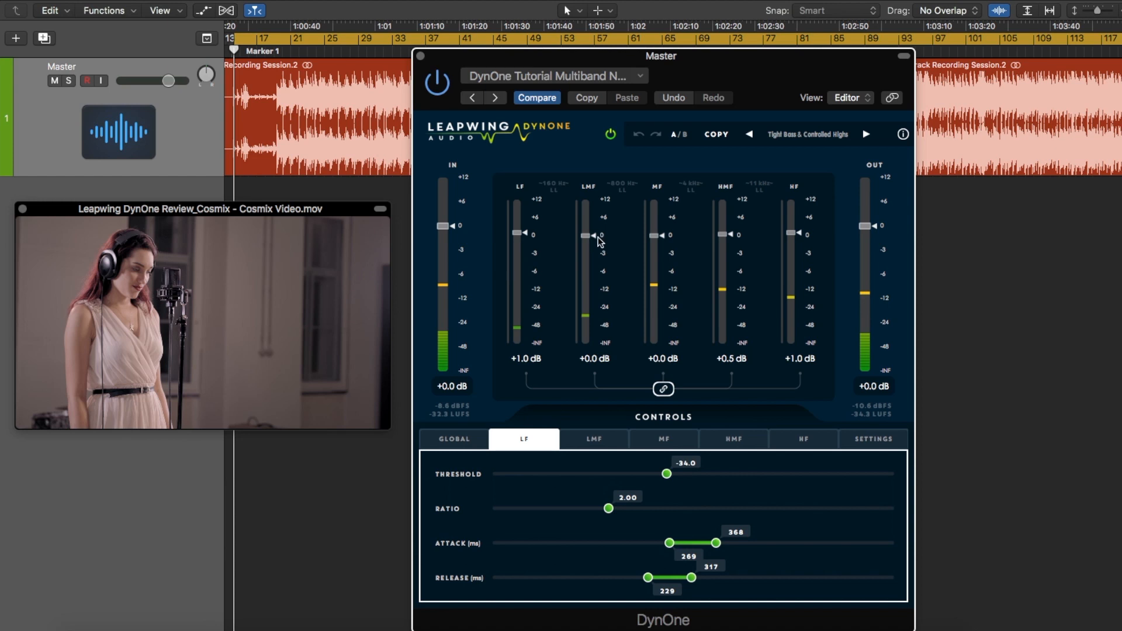
# Nudge the LMF band fader to -0.1 dB, return it to 0.0 dB and open the global settings
pyautogui.moveTo(591, 237)
pyautogui.mouseDown()
pyautogui.moveTo(593, 248)
pyautogui.moveTo(595, 238)
pyautogui.mouseUp()
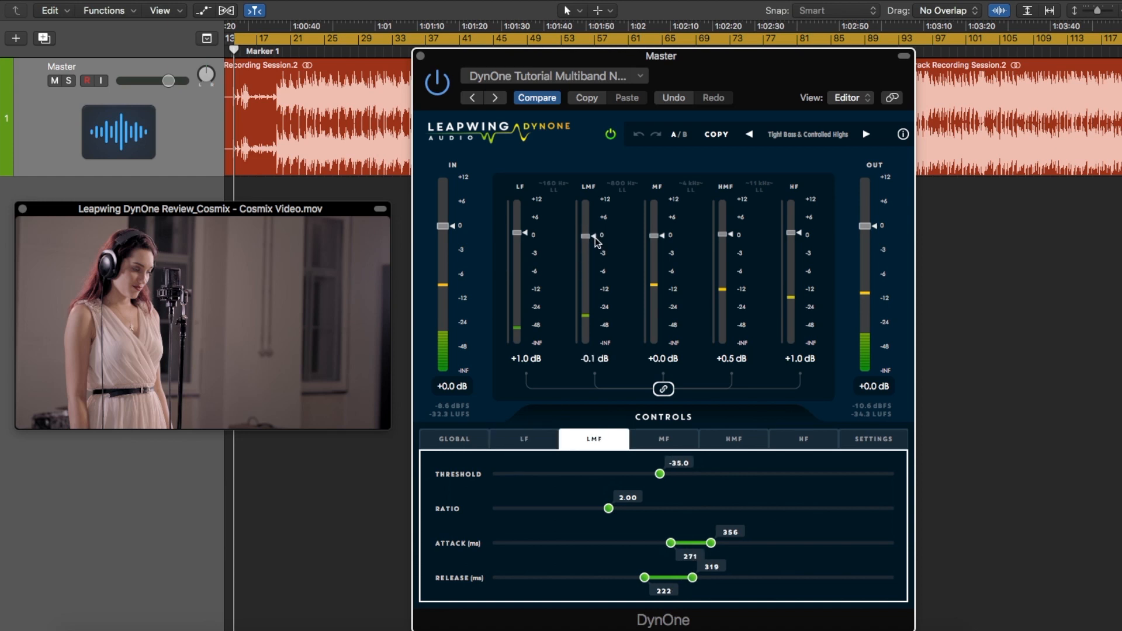
pyautogui.moveTo(595, 236); pyautogui.dragTo(595, 236)
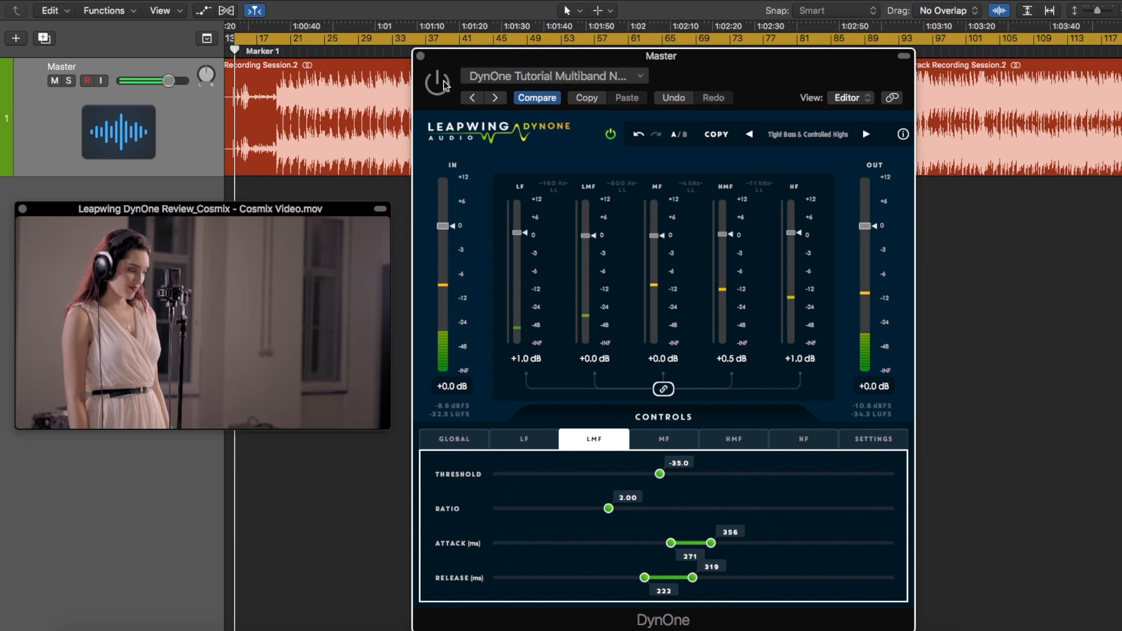
pyautogui.click(462, 441)
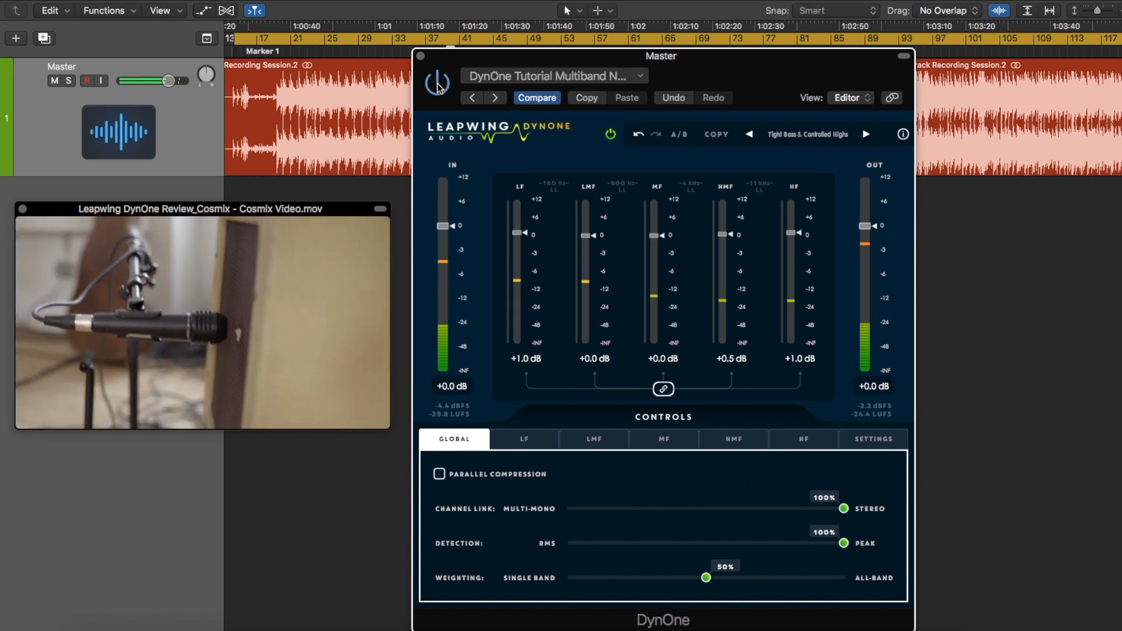
# Load the DynOne Tutorial Multiband Parallel preset and review its global settings and the controls of all five bands
pyautogui.click(520, 78)
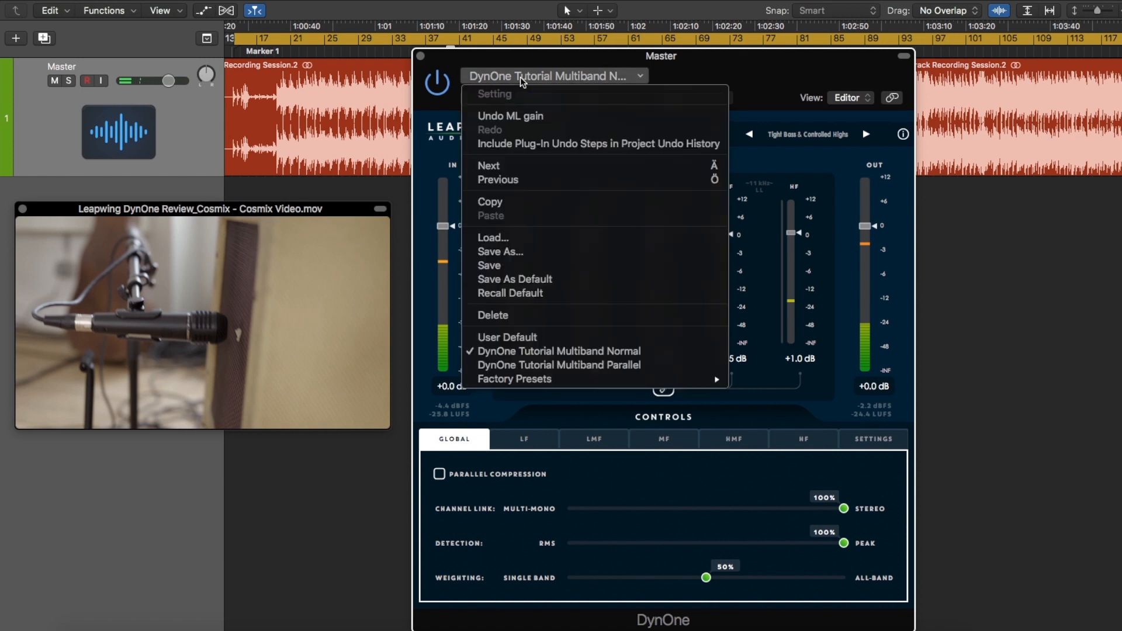
pyautogui.click(546, 364)
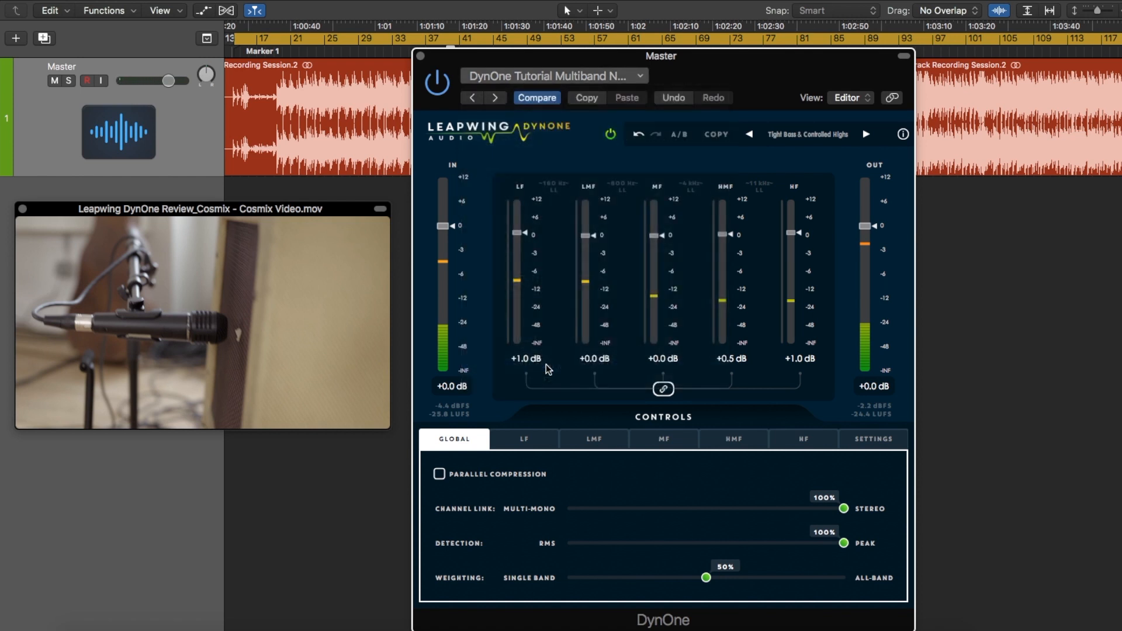
pyautogui.click(462, 439)
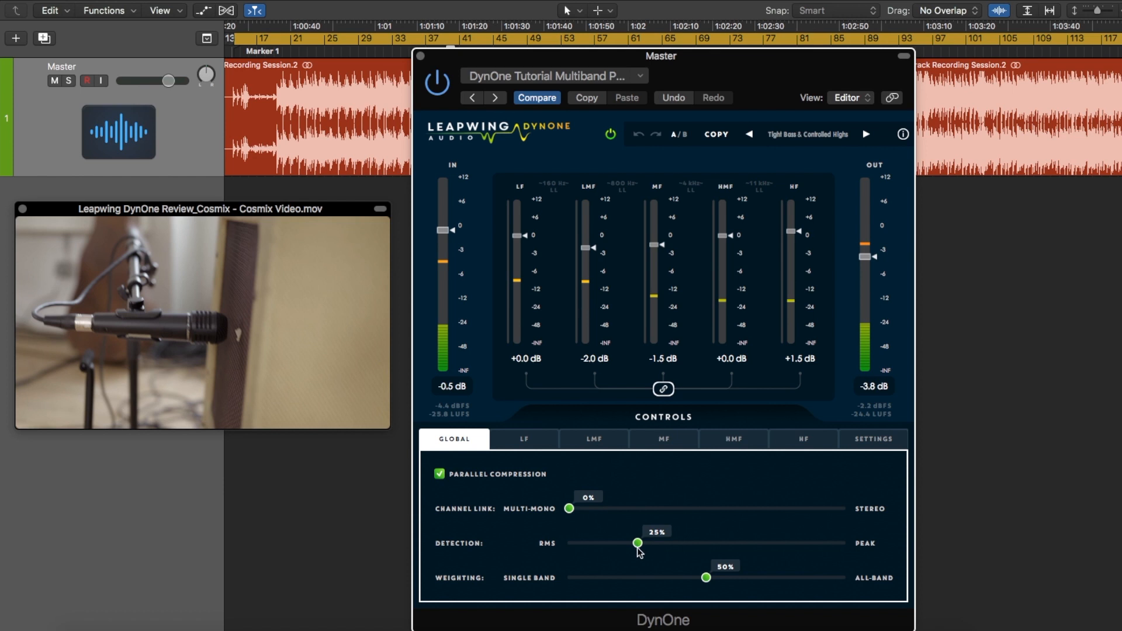
pyautogui.click(525, 439)
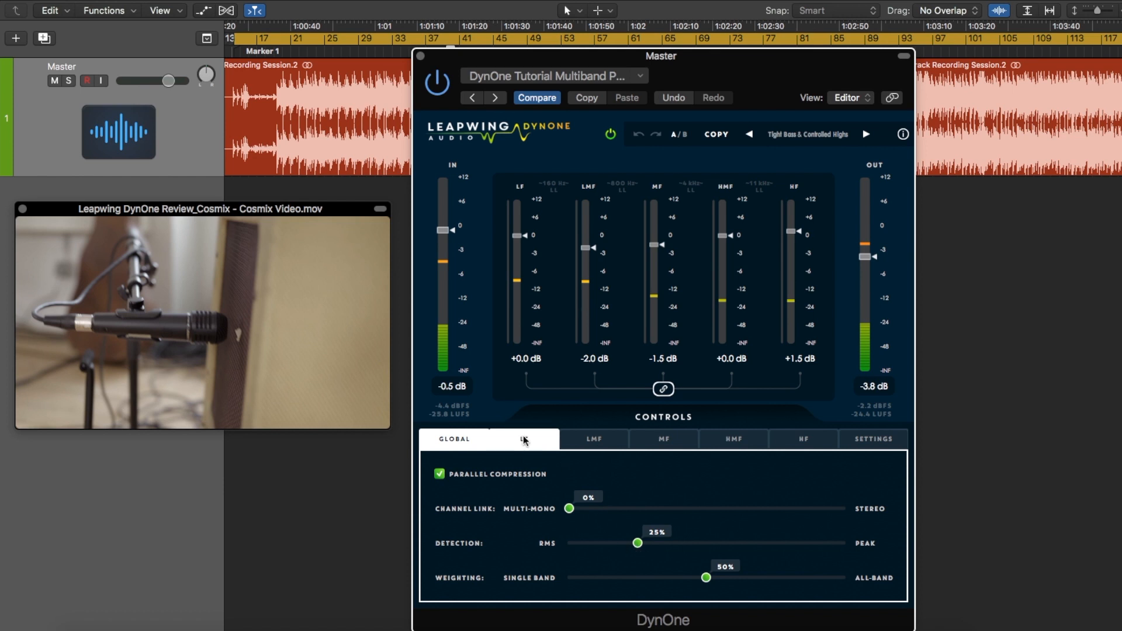
pyautogui.click(591, 440)
pyautogui.click(664, 439)
pyautogui.click(727, 439)
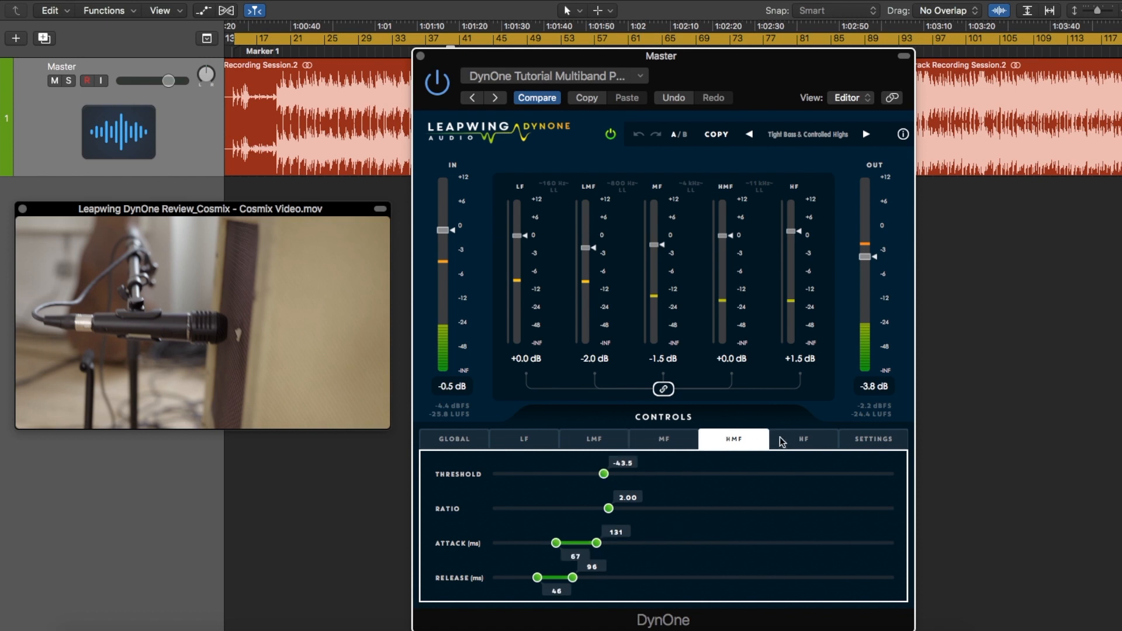
pyautogui.click(798, 438)
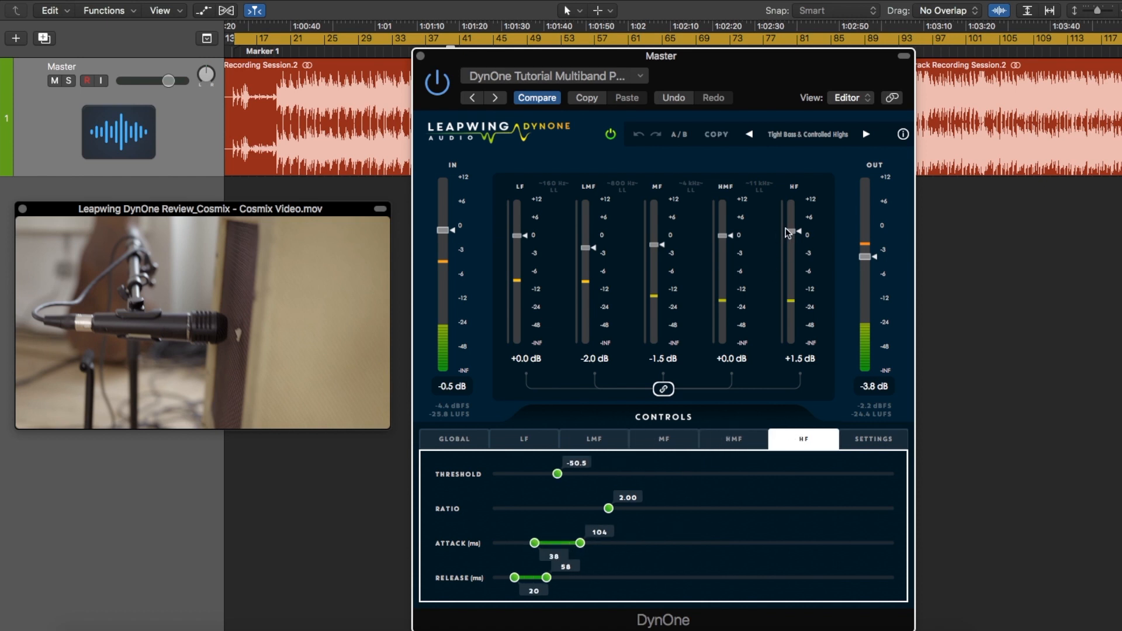
# Play the track from around bar 25 and toggle the plug-in's bypass to compare the parallel compression with the unprocessed sound
pyautogui.doubleClick(323, 55)
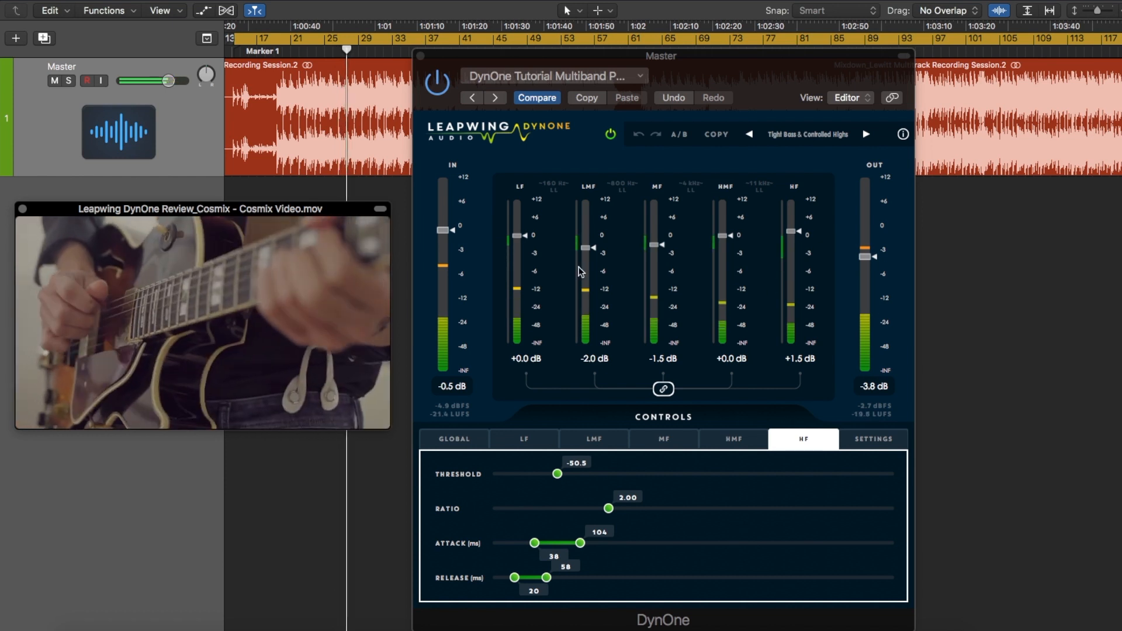
pyautogui.click(437, 82)
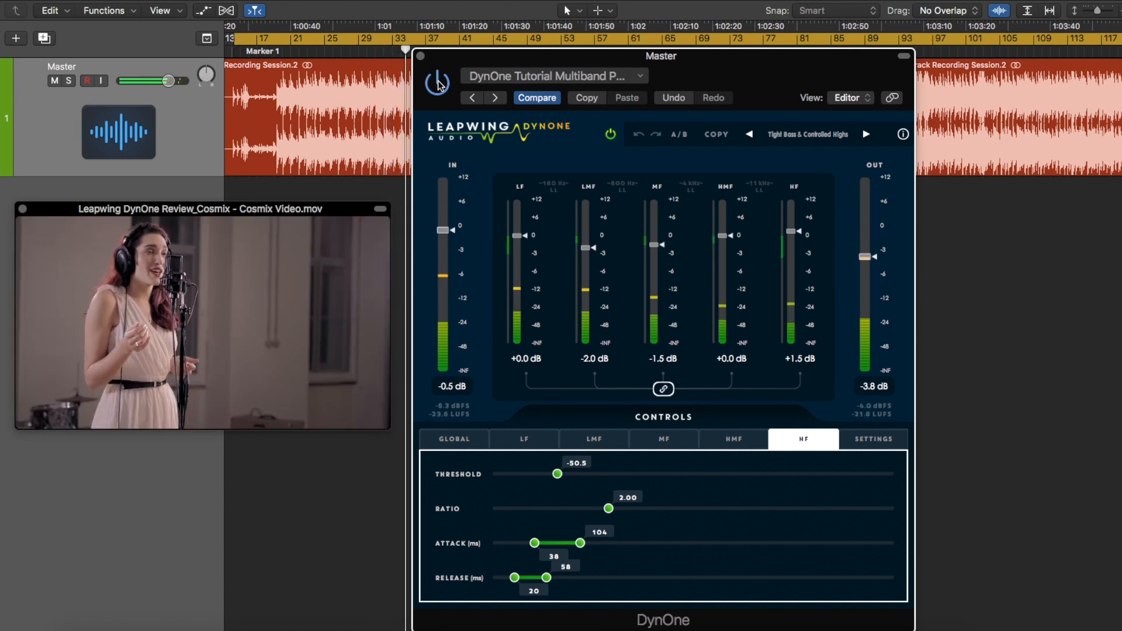
# Compare the DynOne Tutorial Multiband Normal preset with Multiband Parallel during playback, ending on Parallel with its global settings open
pyautogui.click(549, 75)
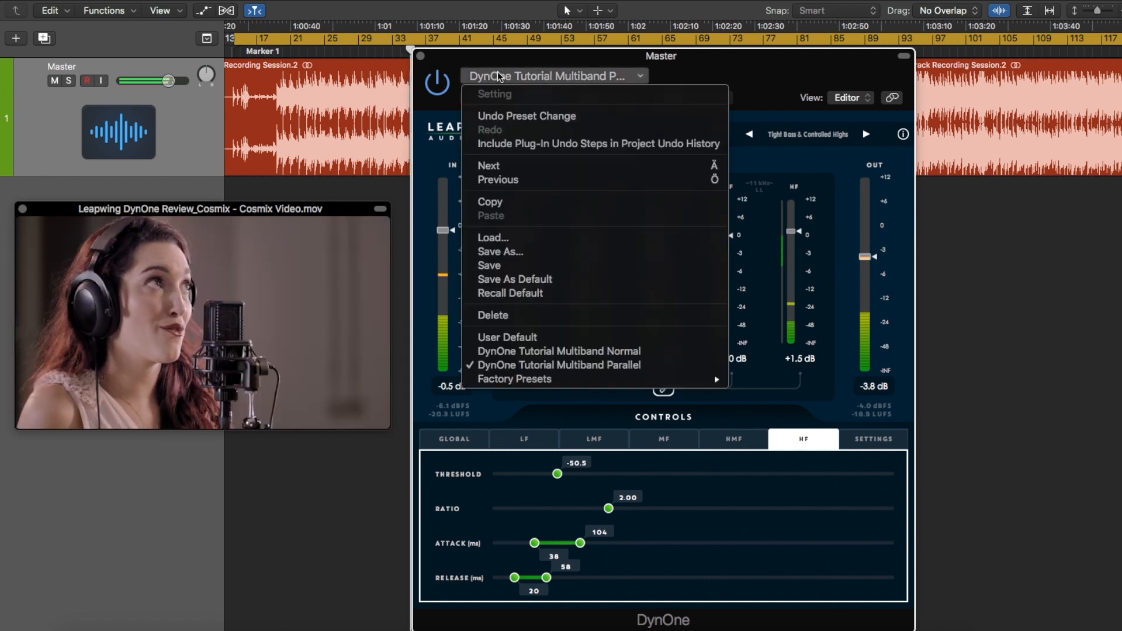
pyautogui.click(546, 351)
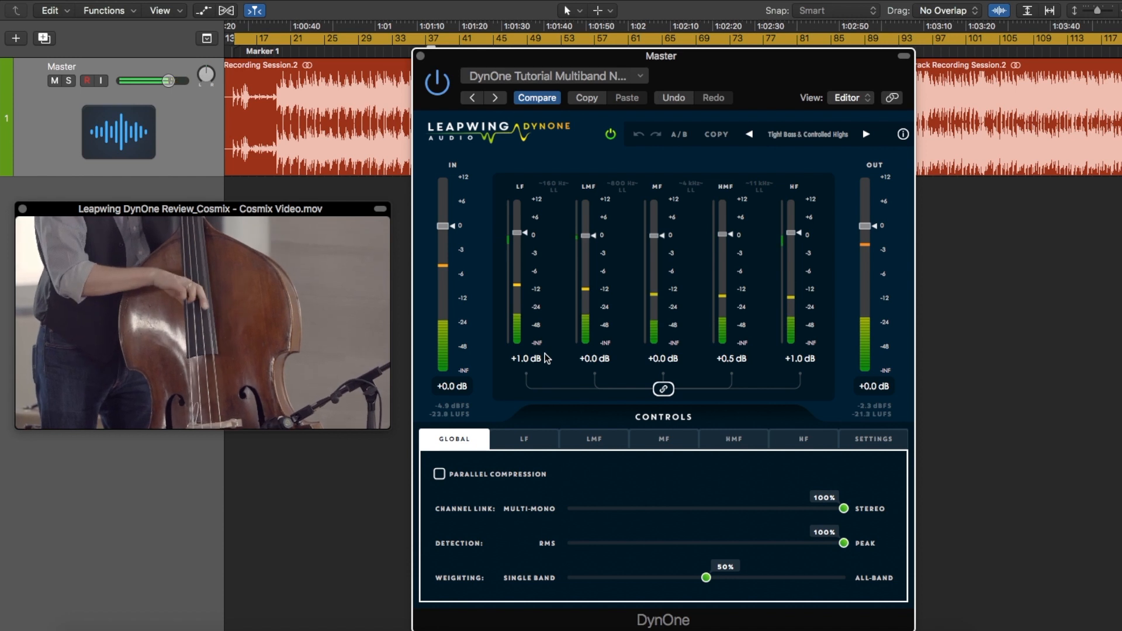
pyautogui.click(539, 79)
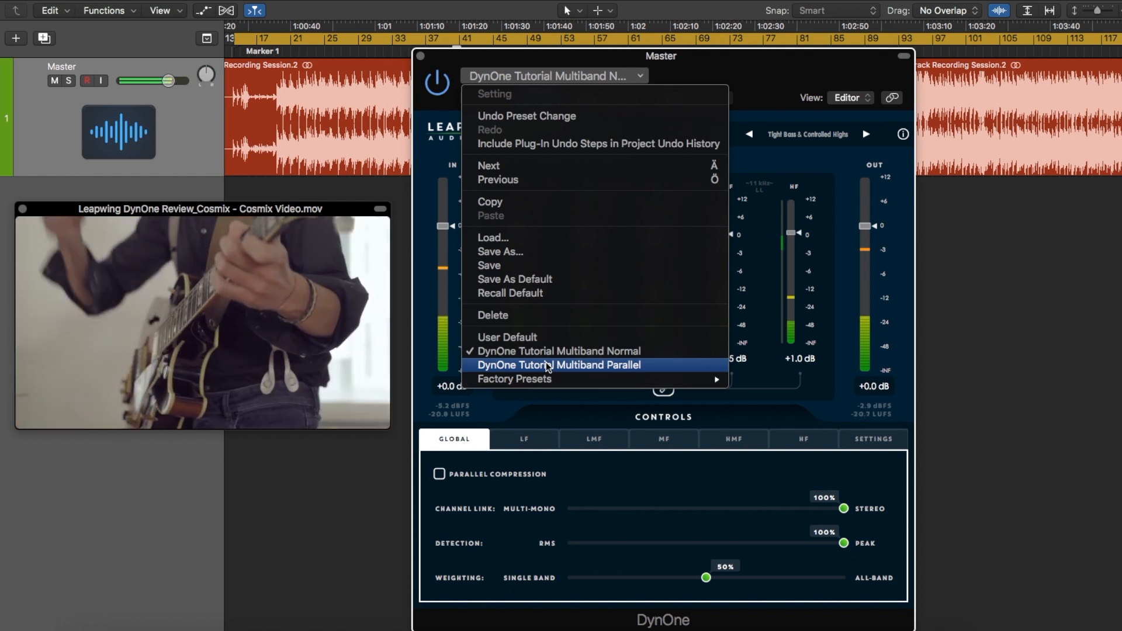
pyautogui.click(546, 365)
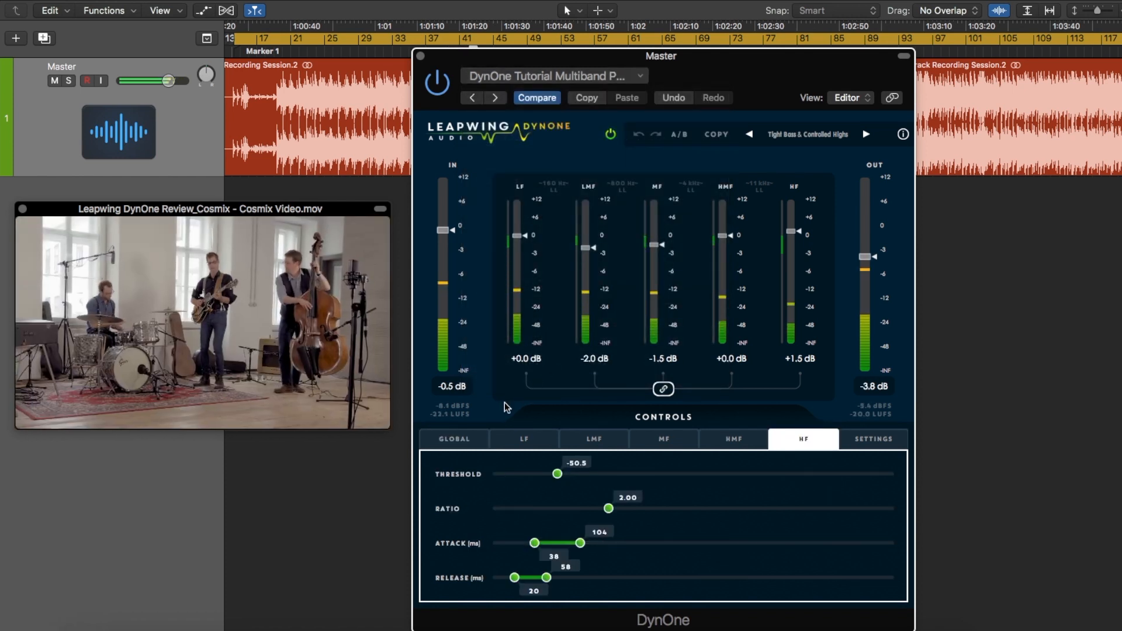
pyautogui.click(474, 439)
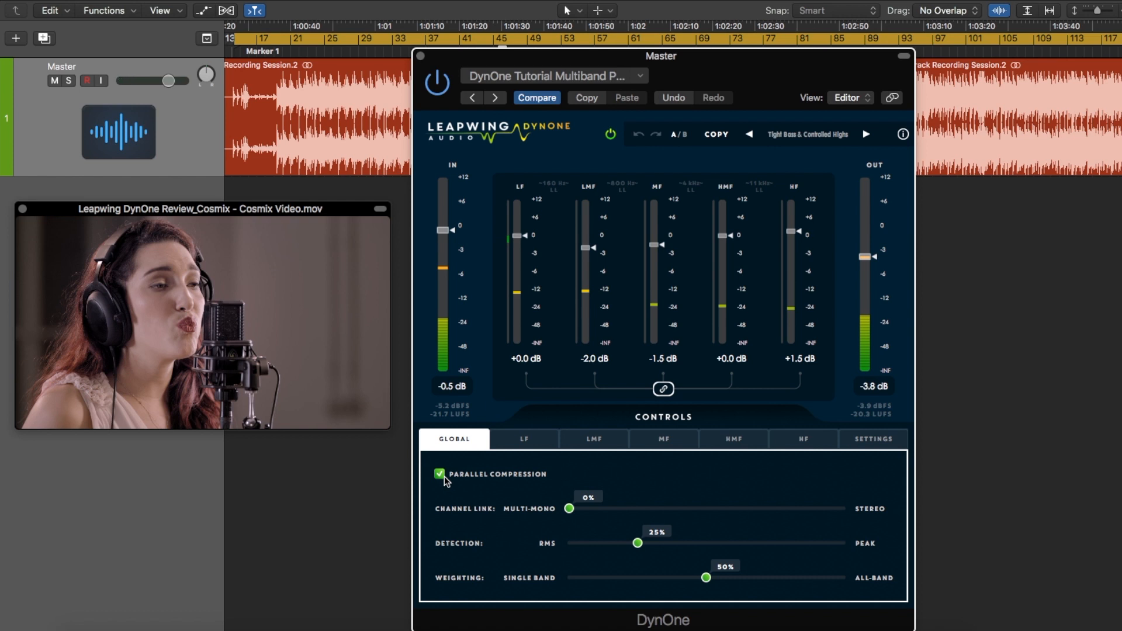
# Browse DynOne's built-in preset categories, looking through the Bass, Mastering and Mix Bus lists
pyautogui.click(810, 138)
pyautogui.moveTo(806, 165)
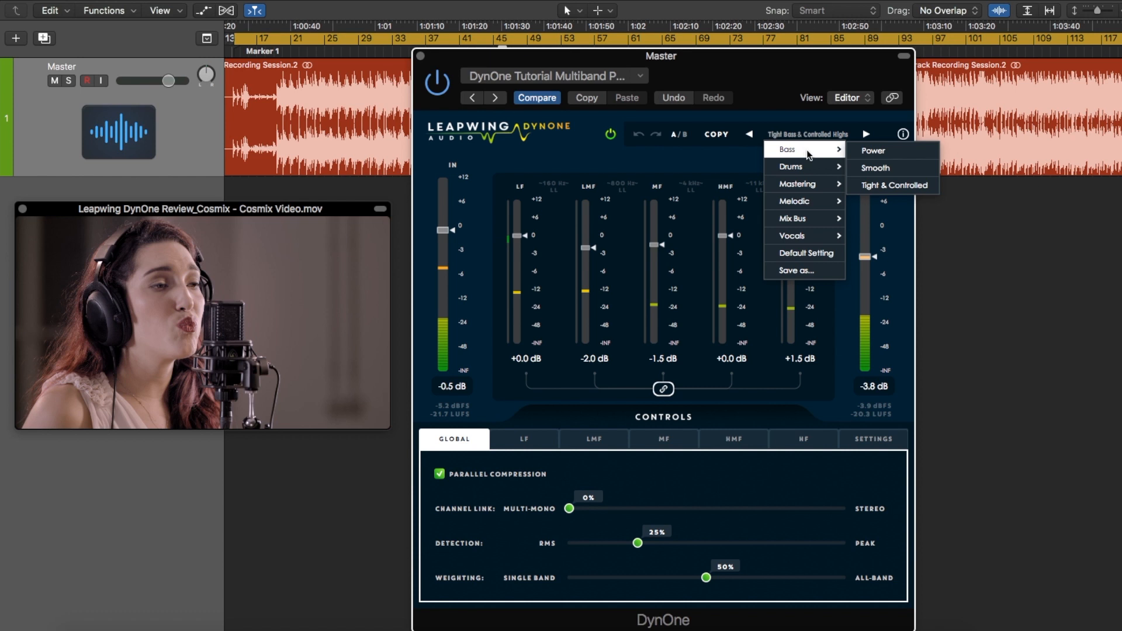
pyautogui.moveTo(802, 188)
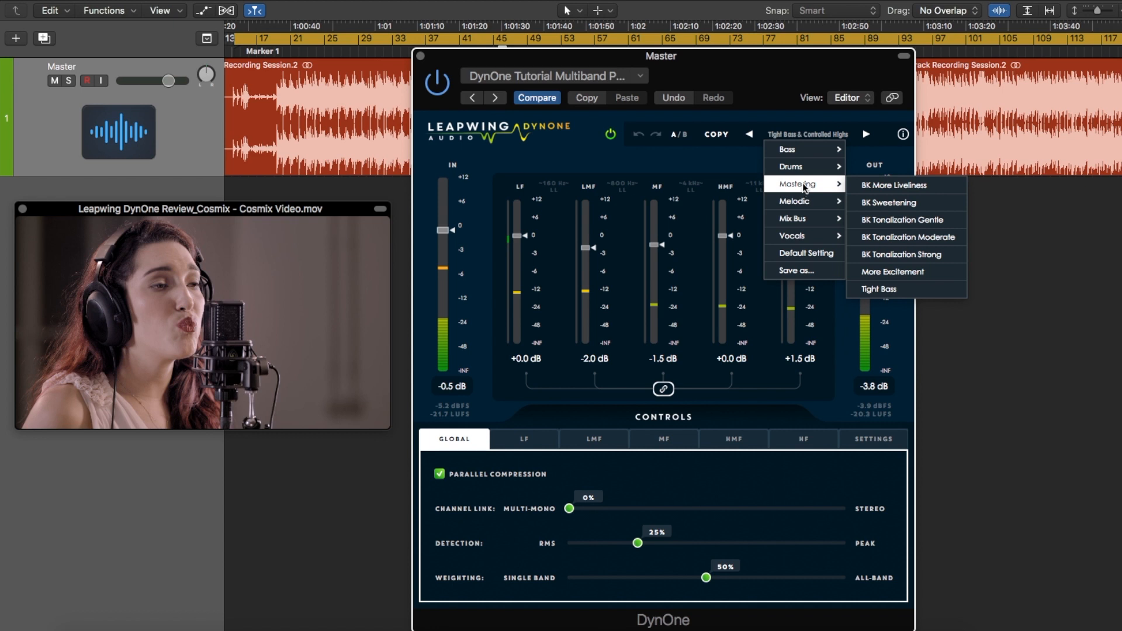
pyautogui.moveTo(804, 219)
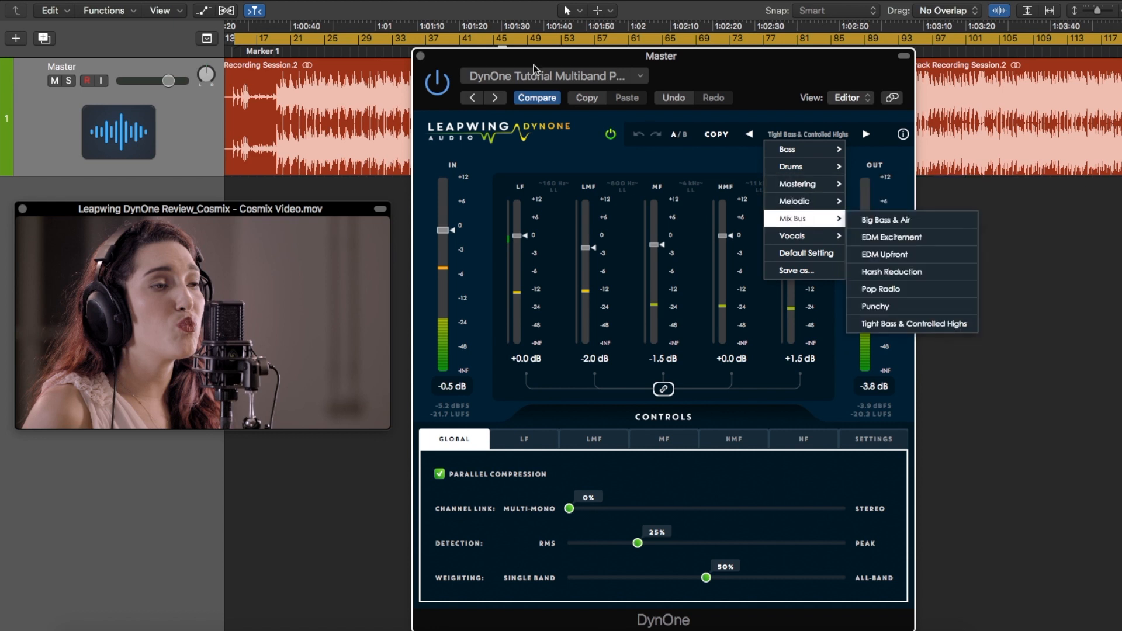
# Restart playback from around bar 23 and audition the Mix Bus preset Big Bass & Air
pyautogui.click(321, 56)
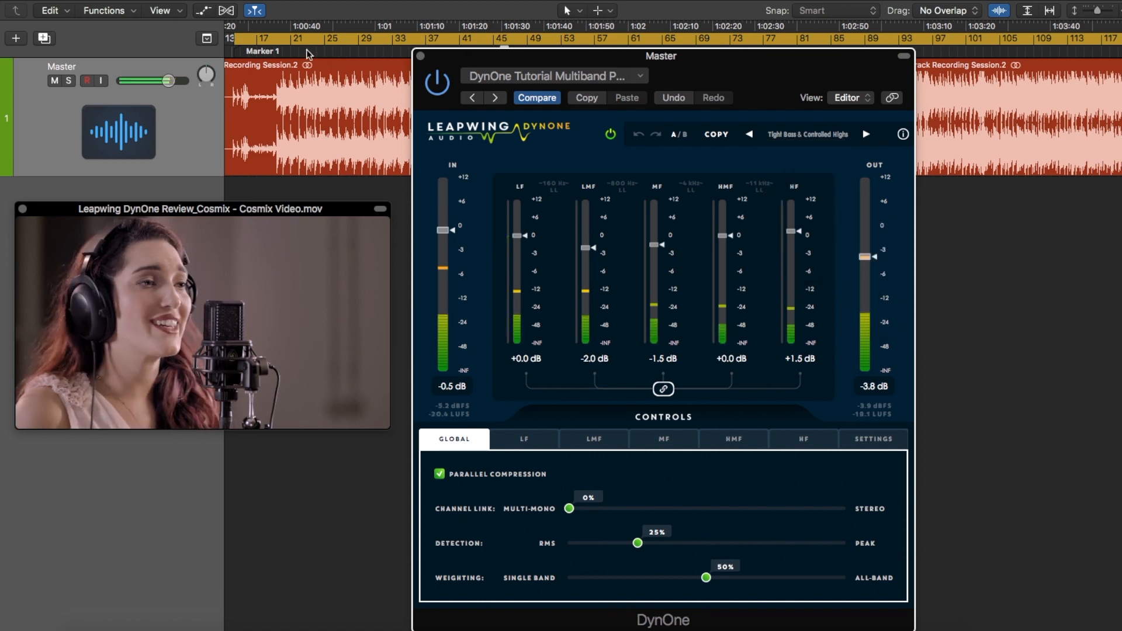
pyautogui.click(313, 51)
pyautogui.click(821, 135)
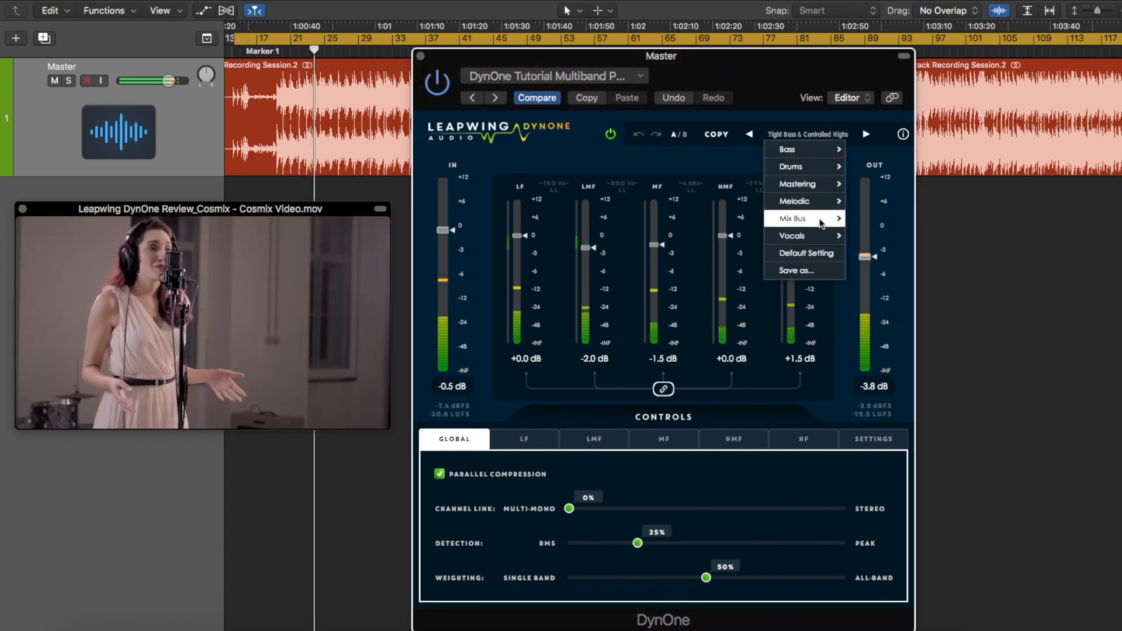
pyautogui.moveTo(804, 218)
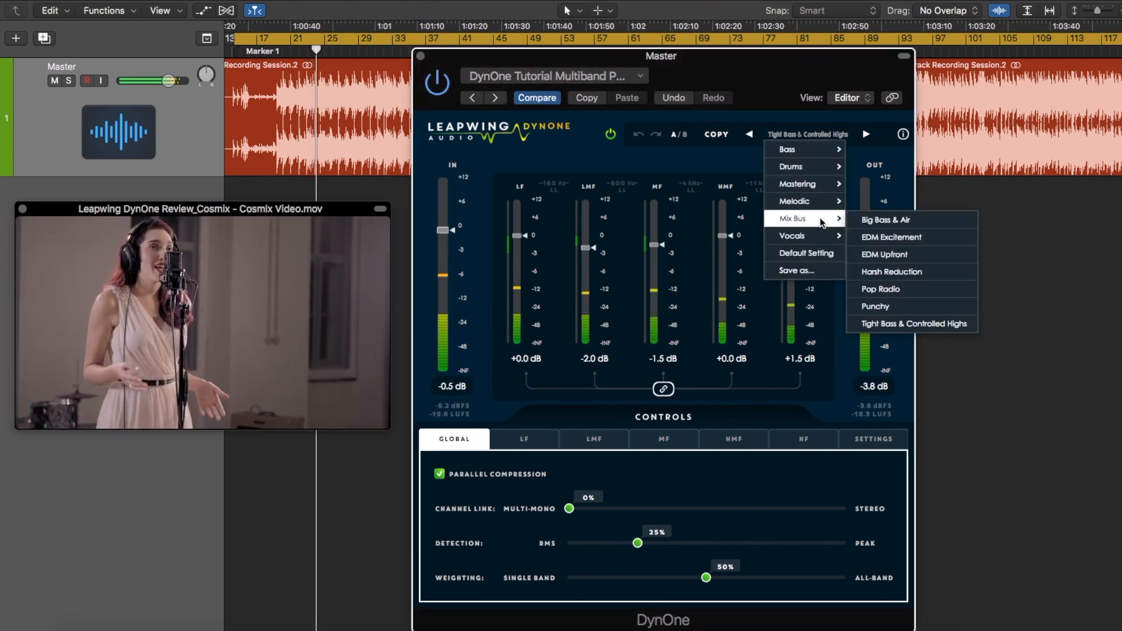
pyautogui.click(890, 221)
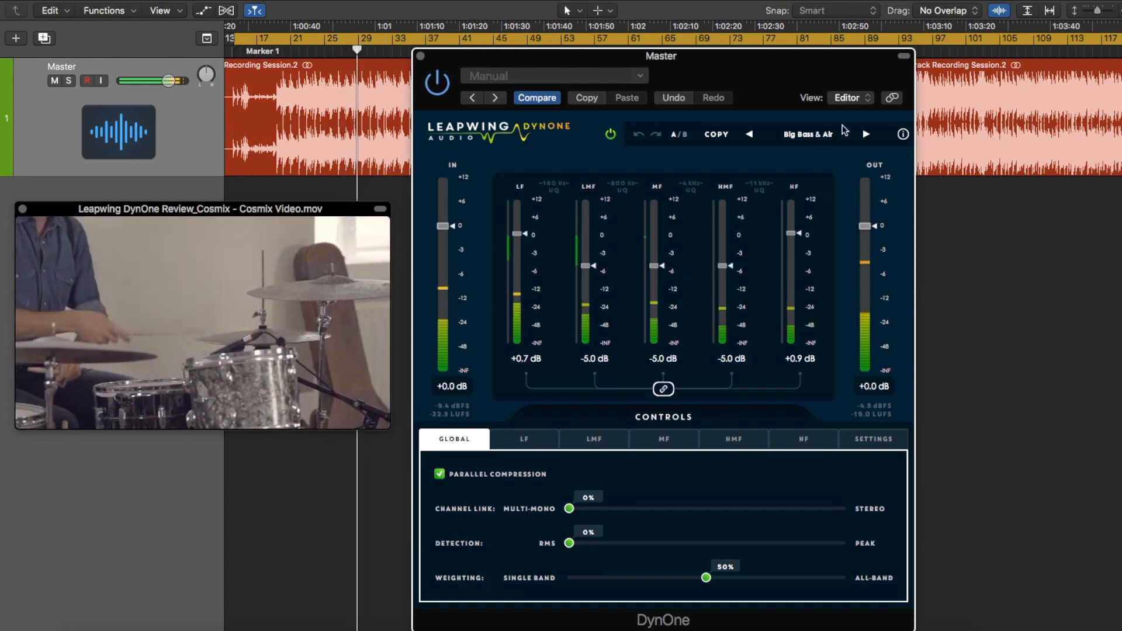
# Audition the Mix Bus presets EDM Upfront, Pop Radio and Punchy one after another during playback
pyautogui.click(809, 134)
pyautogui.moveTo(822, 229)
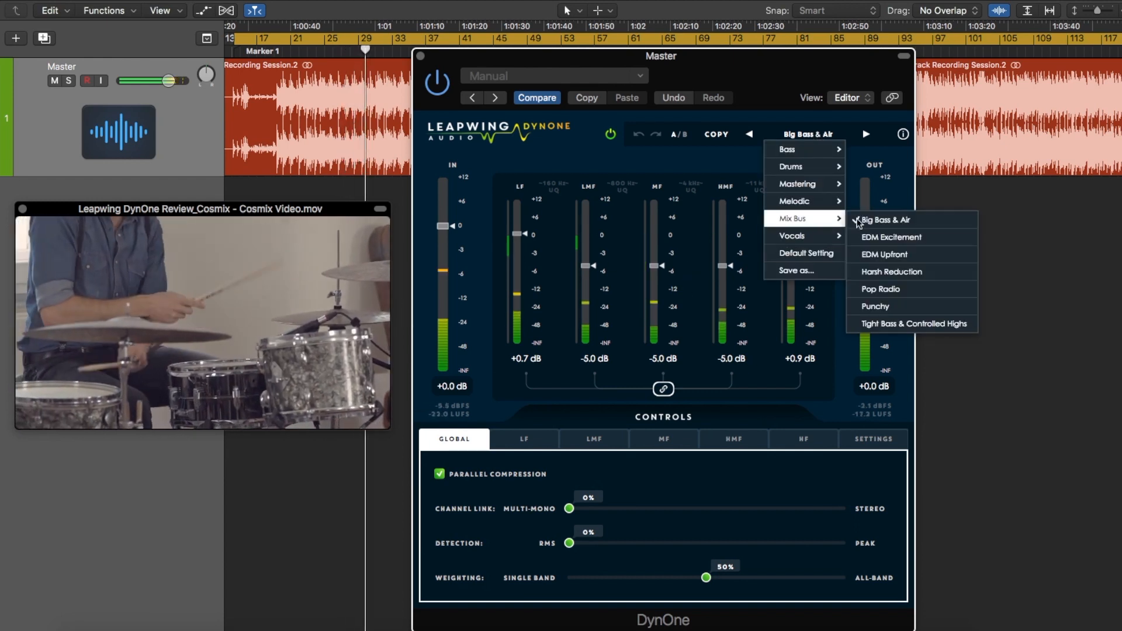
pyautogui.click(916, 255)
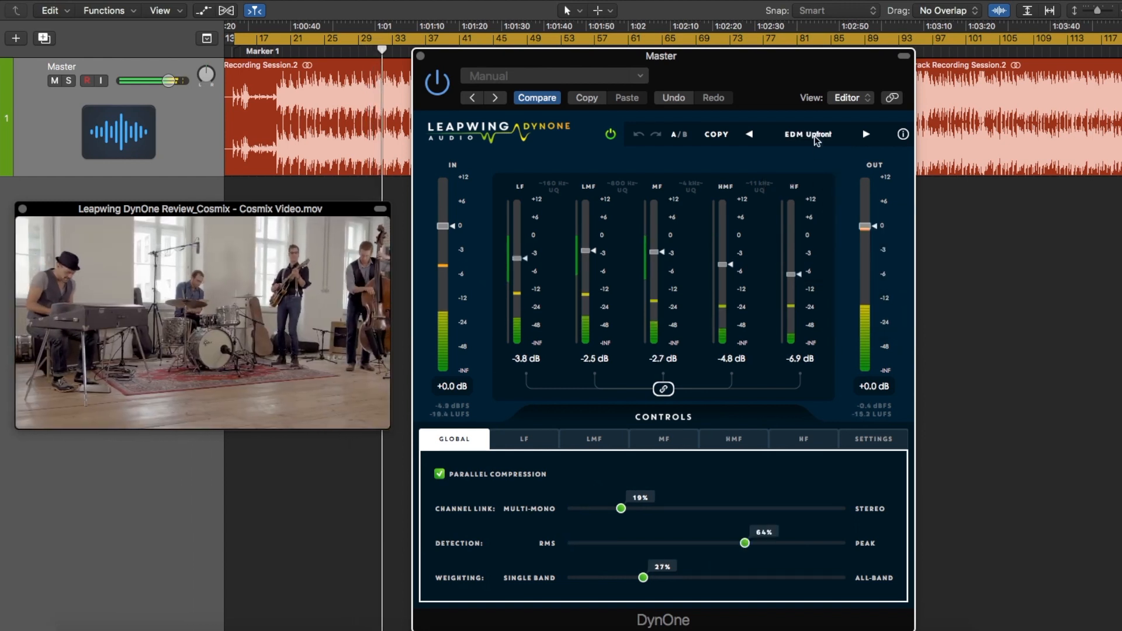
pyautogui.click(816, 136)
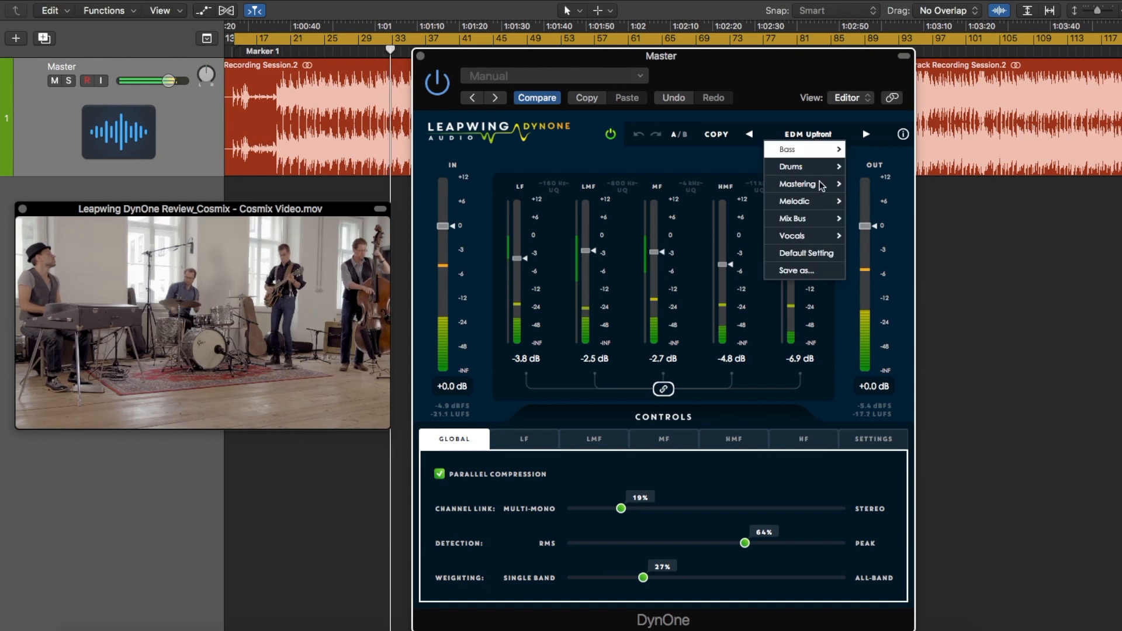
pyautogui.moveTo(801, 218)
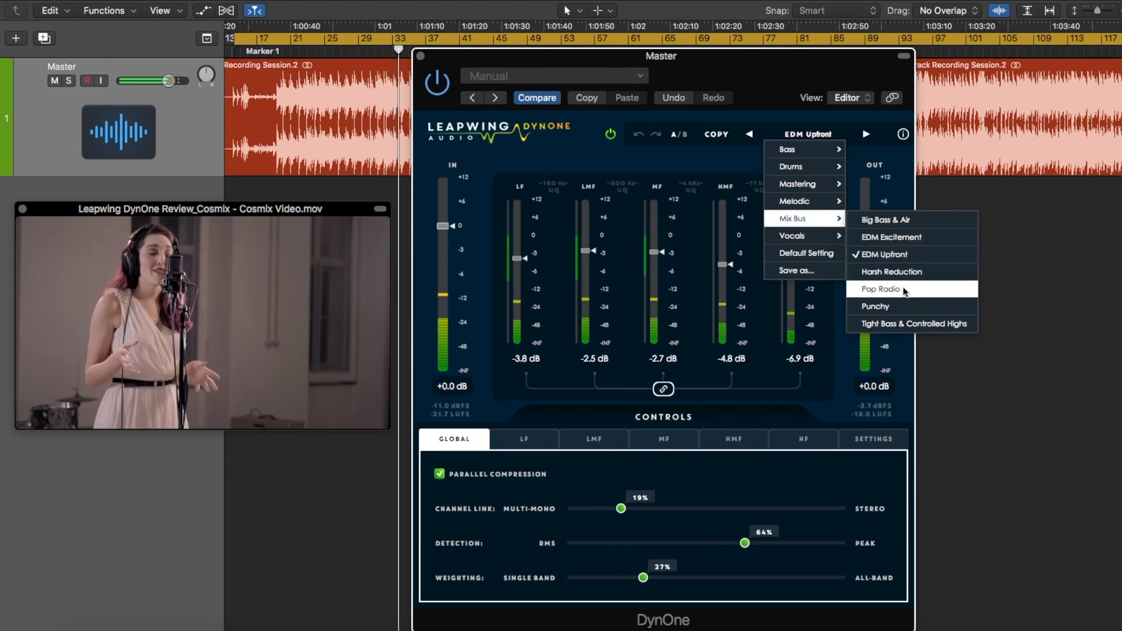
pyautogui.click(907, 288)
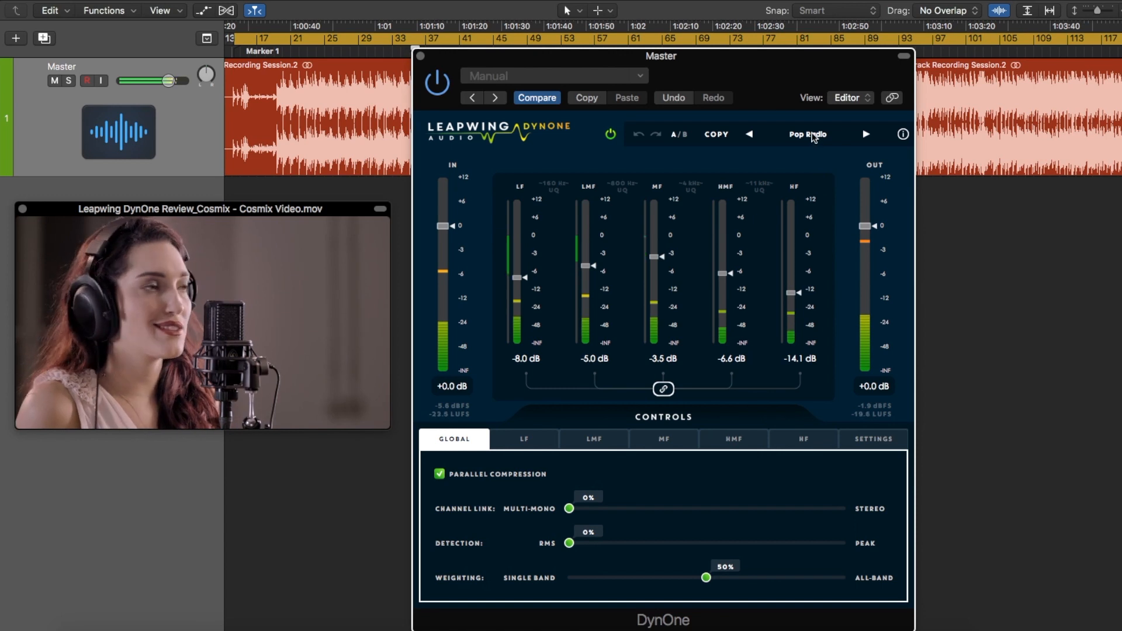
pyautogui.click(814, 136)
pyautogui.moveTo(823, 225)
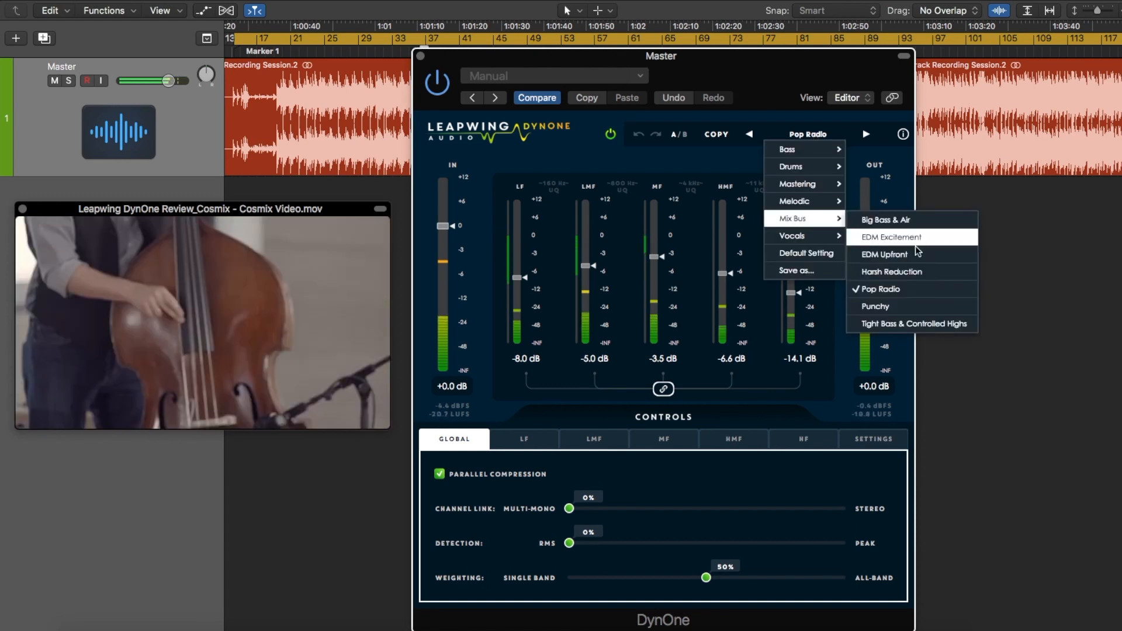
pyautogui.click(900, 306)
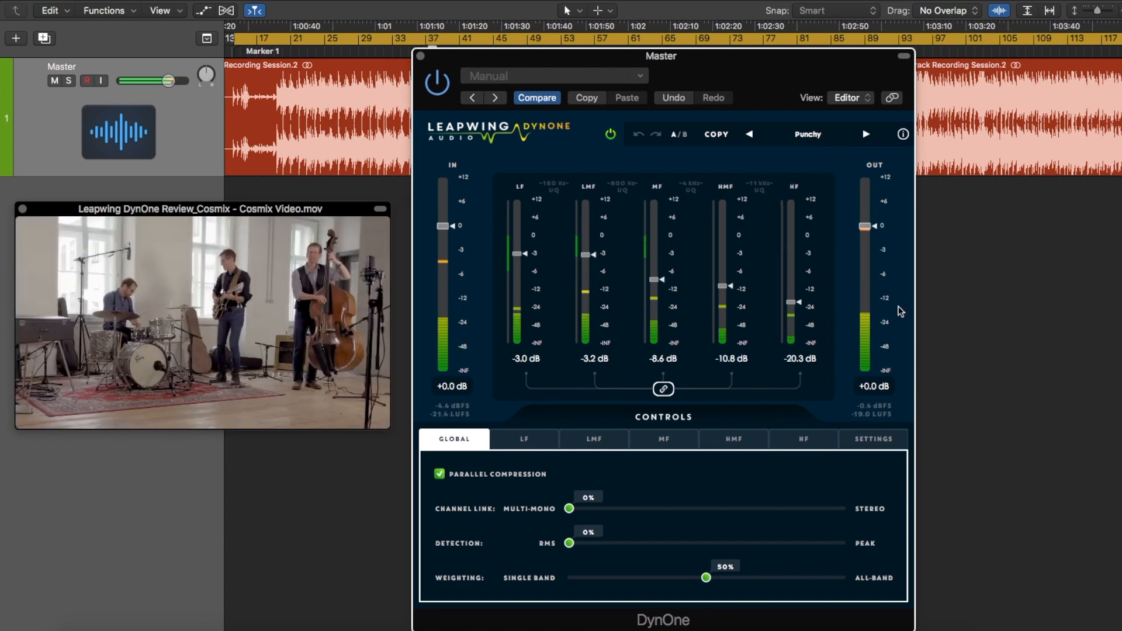
# Audition the Mastering preset BK Sweetening, then load the Mastering preset More Excitement
pyautogui.click(811, 138)
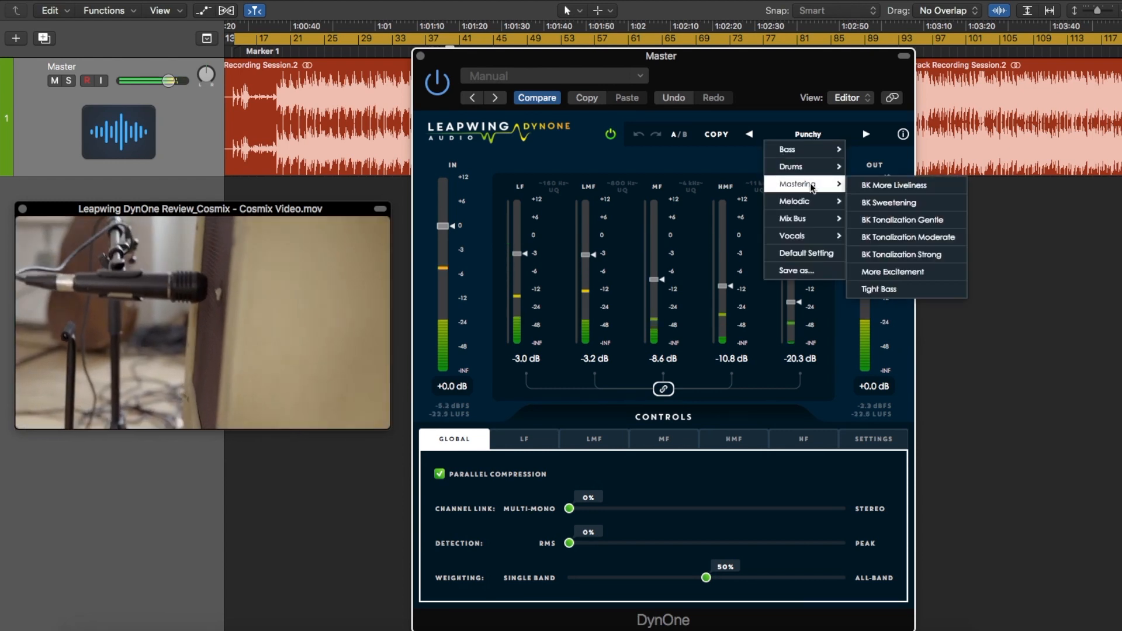
pyautogui.click(888, 203)
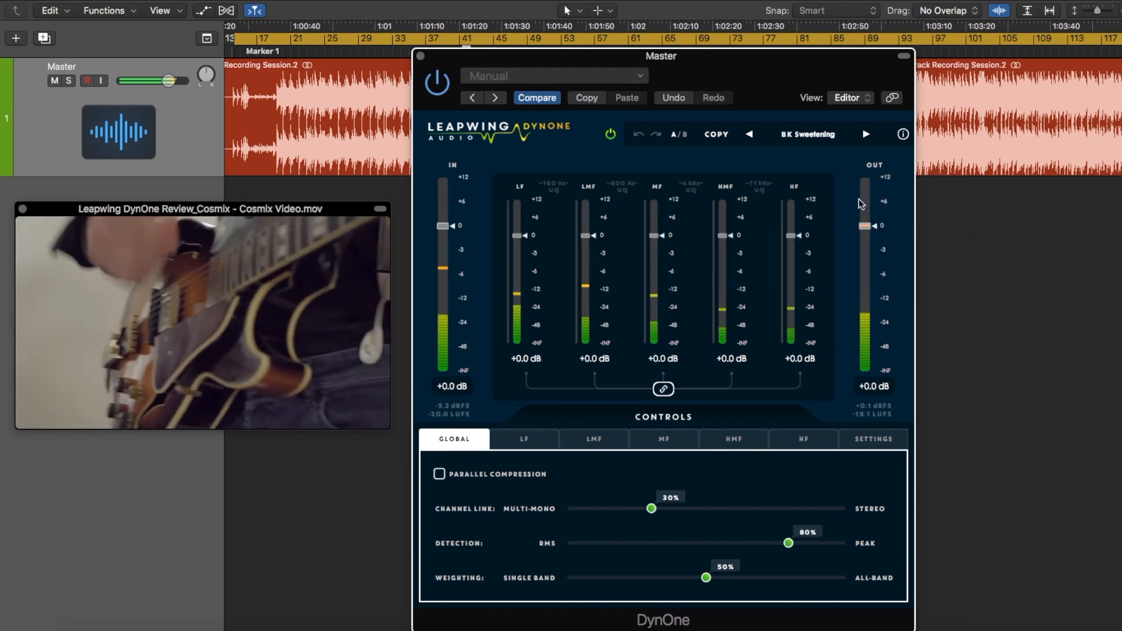
pyautogui.click(810, 135)
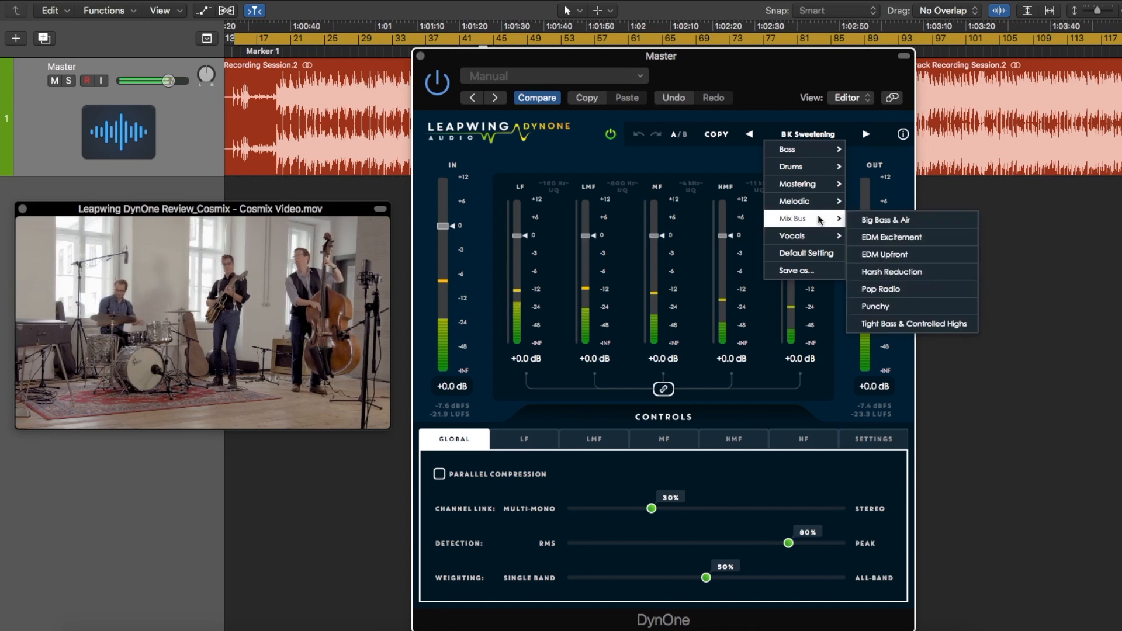
pyautogui.moveTo(806, 184)
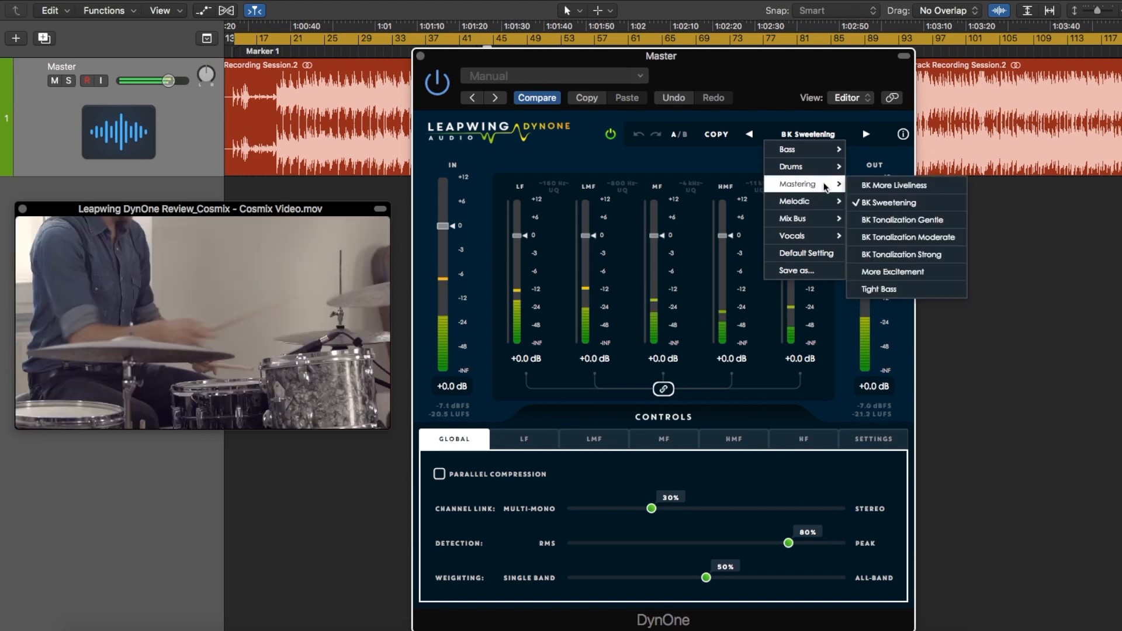
pyautogui.click(892, 272)
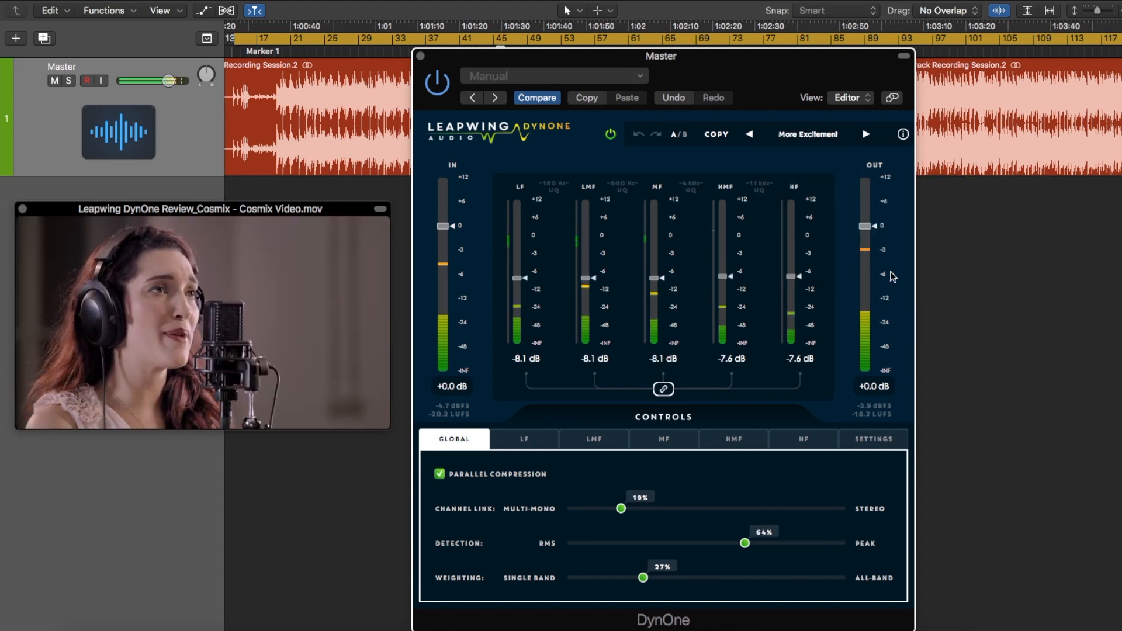